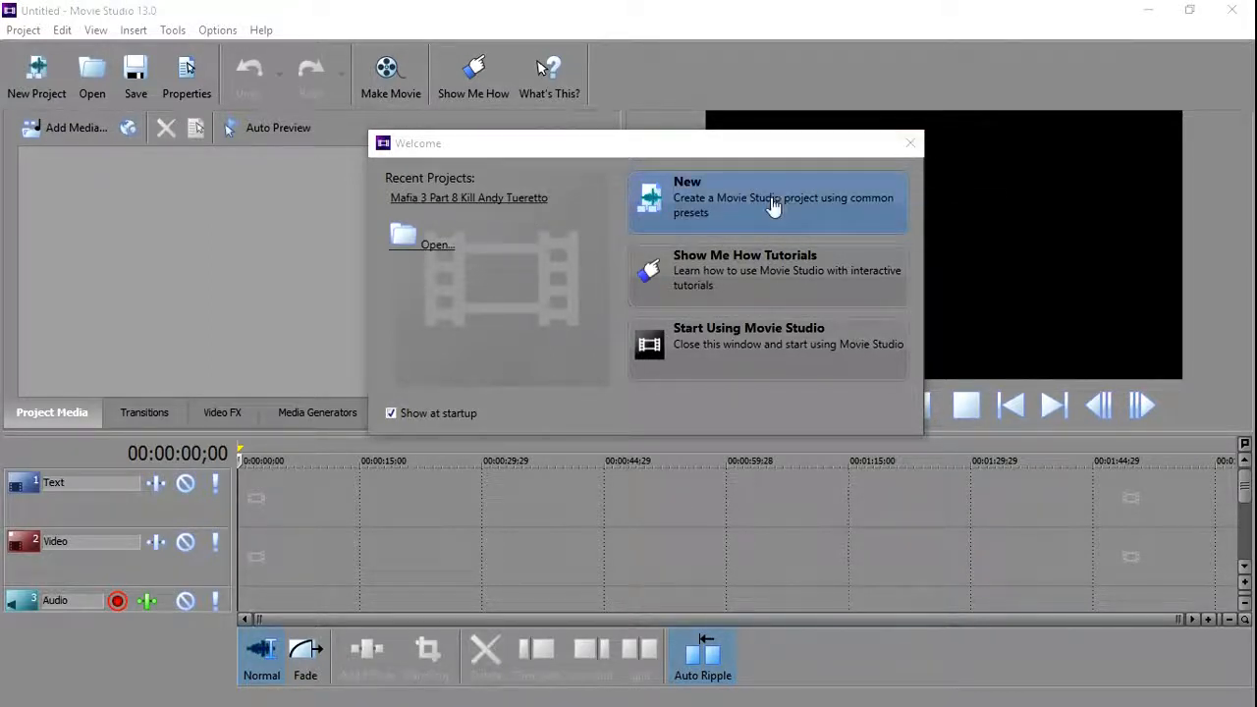
Start a new project and compare the AVCHD, HDV, DV and Internet Video formats, ending on Internet Video.
{"action": "left_click", "coordinate": [771, 205]}
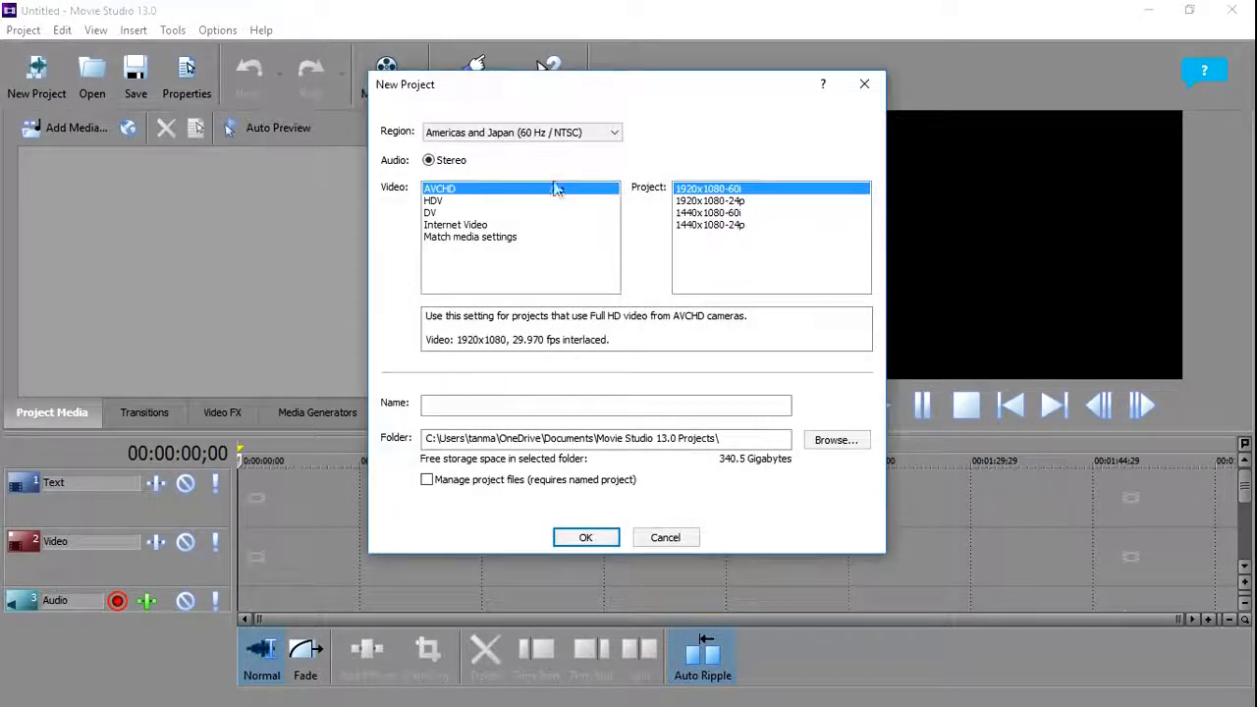
{"action": "left_click", "coordinate": [471, 202]}
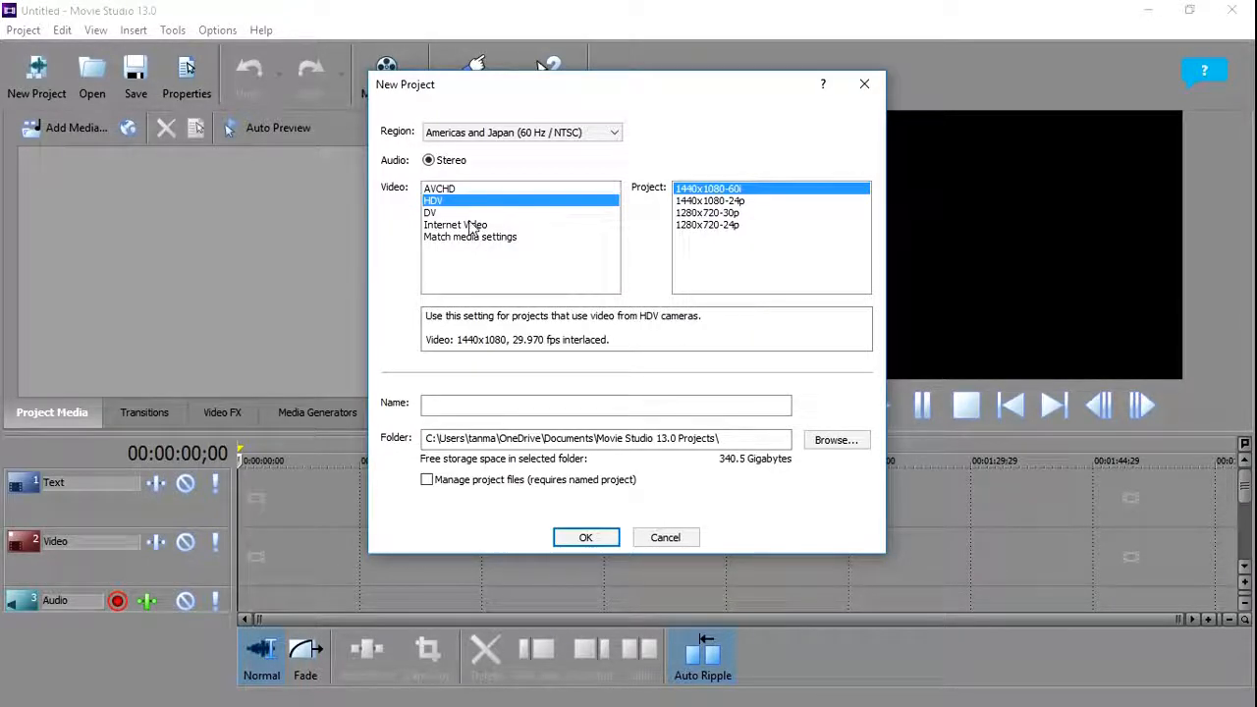
{"action": "left_click", "coordinate": [472, 225]}
{"action": "left_click", "coordinate": [476, 212]}
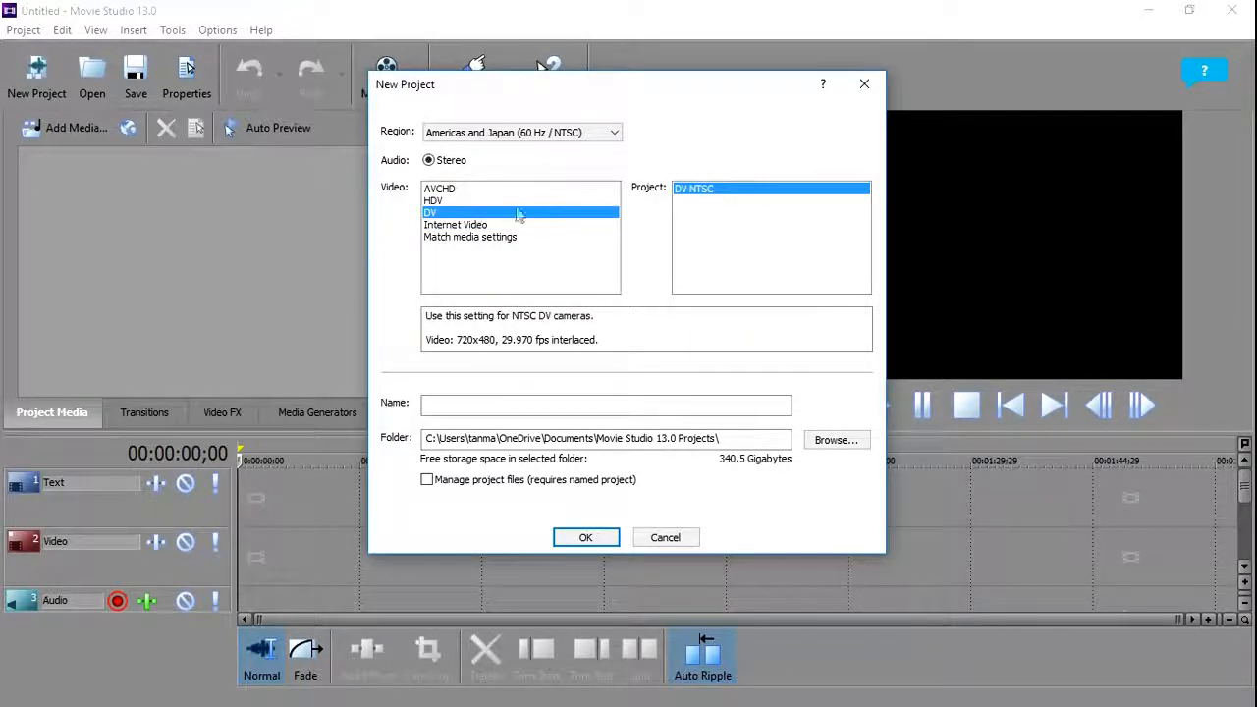
{"action": "left_click", "coordinate": [433, 204]}
{"action": "left_click", "coordinate": [444, 189]}
{"action": "left_click", "coordinate": [440, 212]}
{"action": "left_click", "coordinate": [452, 226]}
{"action": "left_click", "coordinate": [447, 213]}
{"action": "left_click", "coordinate": [438, 202]}
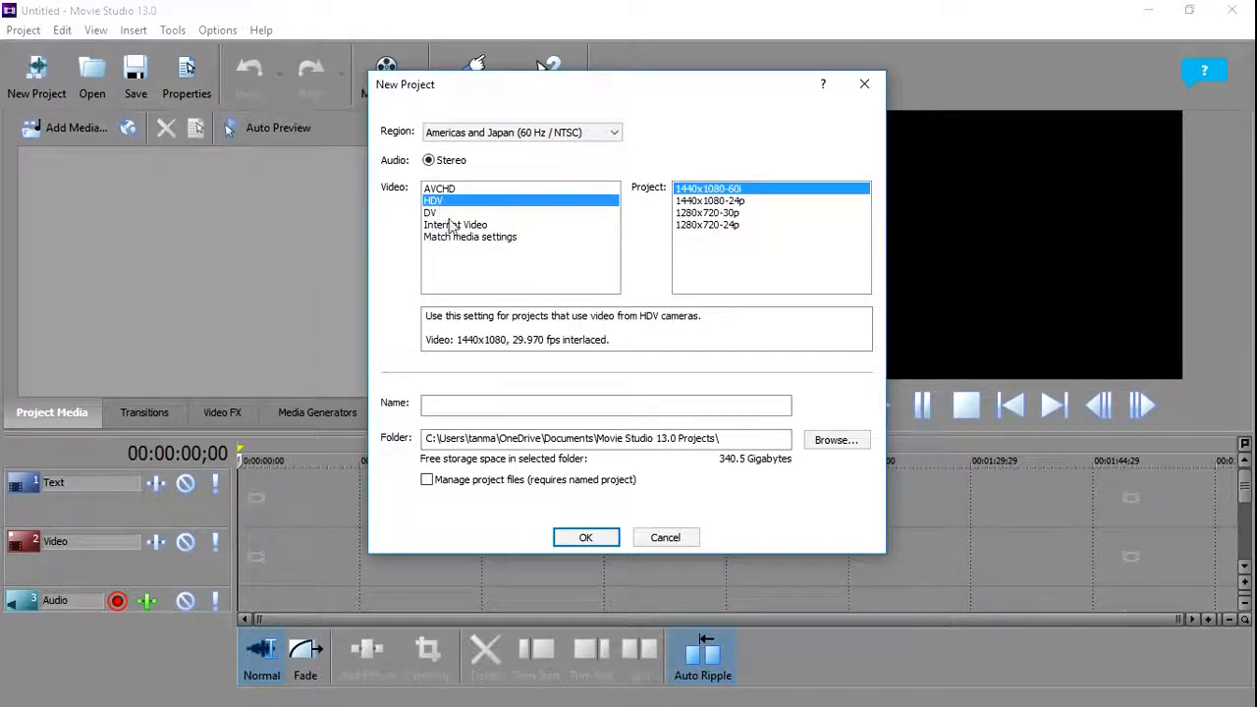
{"action": "left_click", "coordinate": [447, 213]}
{"action": "left_click", "coordinate": [457, 226]}
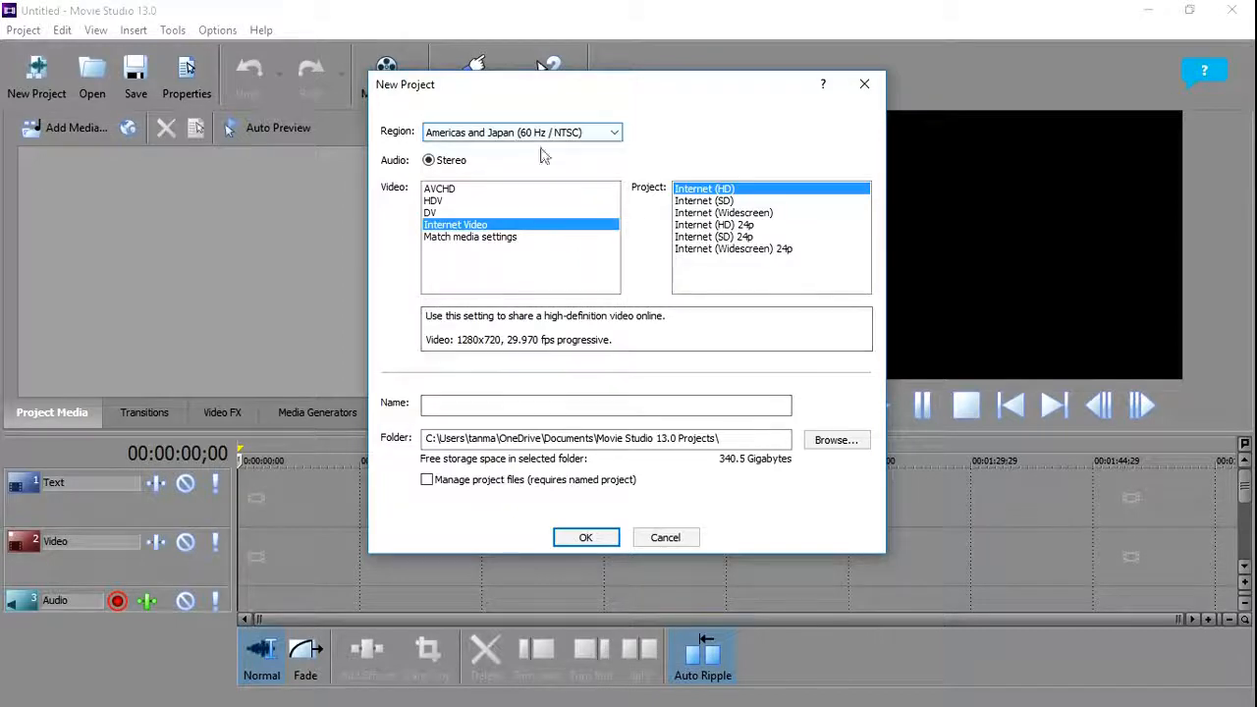
Review the region and Match media settings options, and create the project with the Internet Video format and Internet (HD) preset.
{"action": "left_click", "coordinate": [612, 137]}
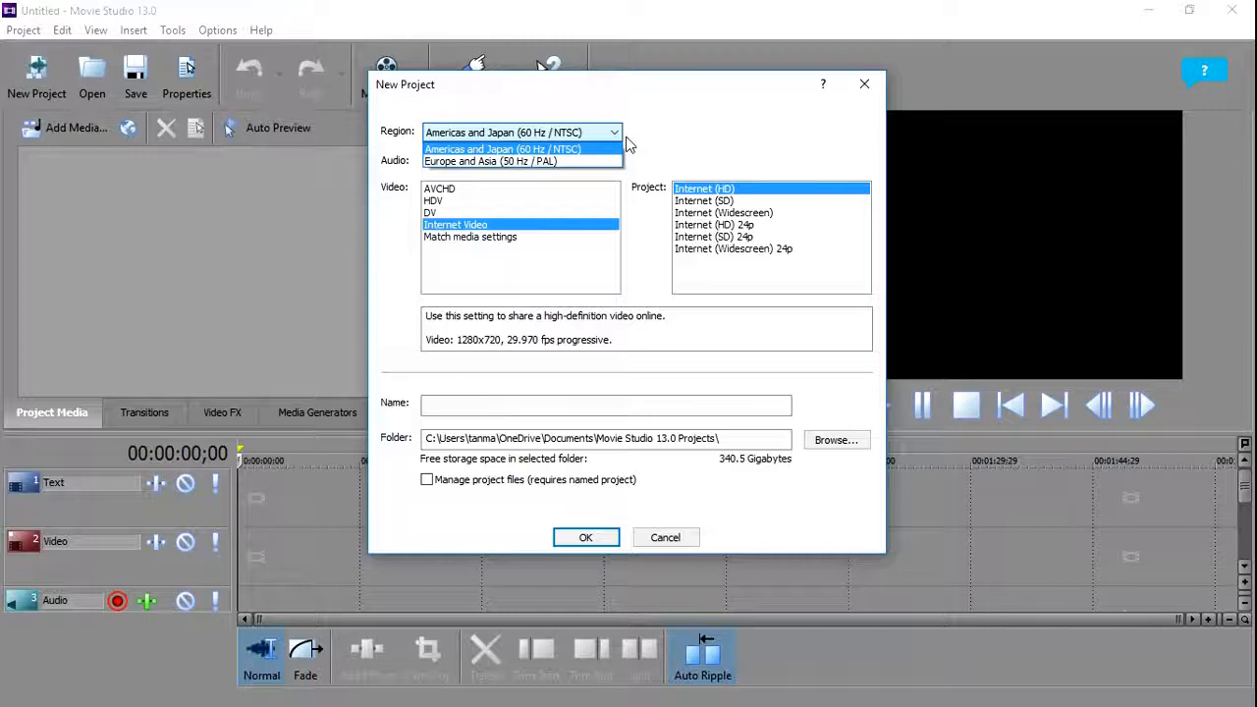
{"action": "left_click", "coordinate": [744, 138]}
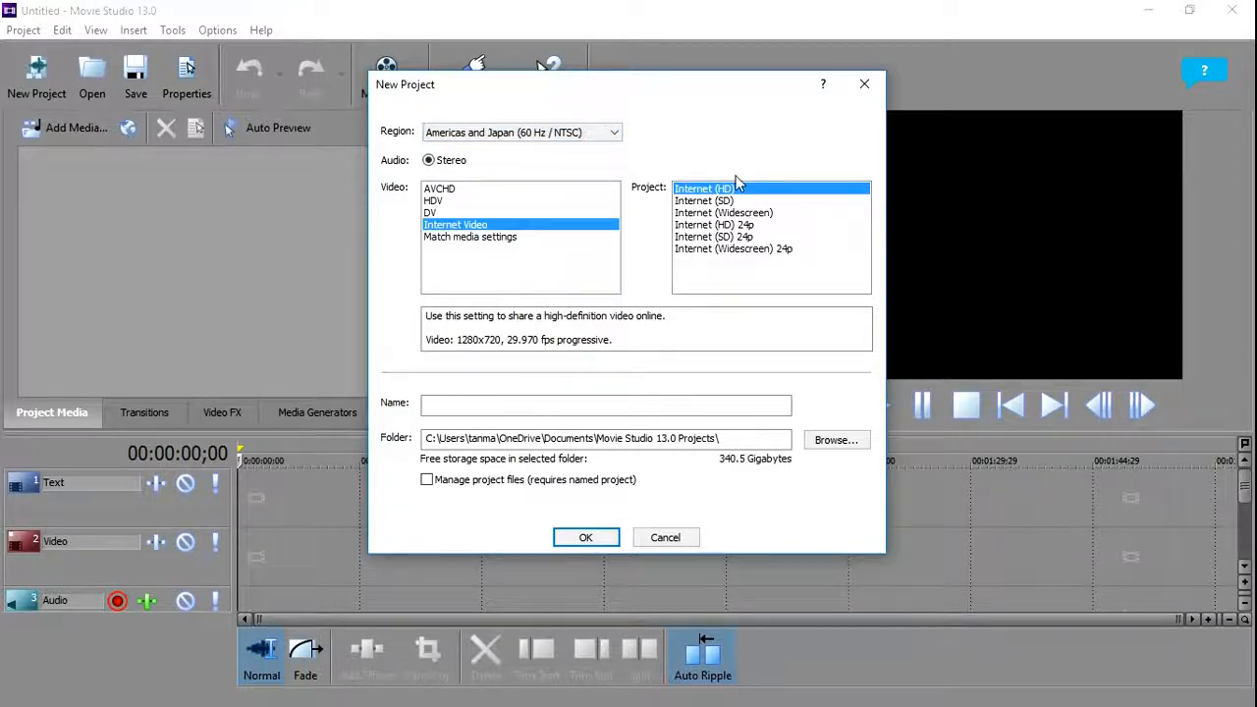
{"action": "left_click", "coordinate": [438, 237]}
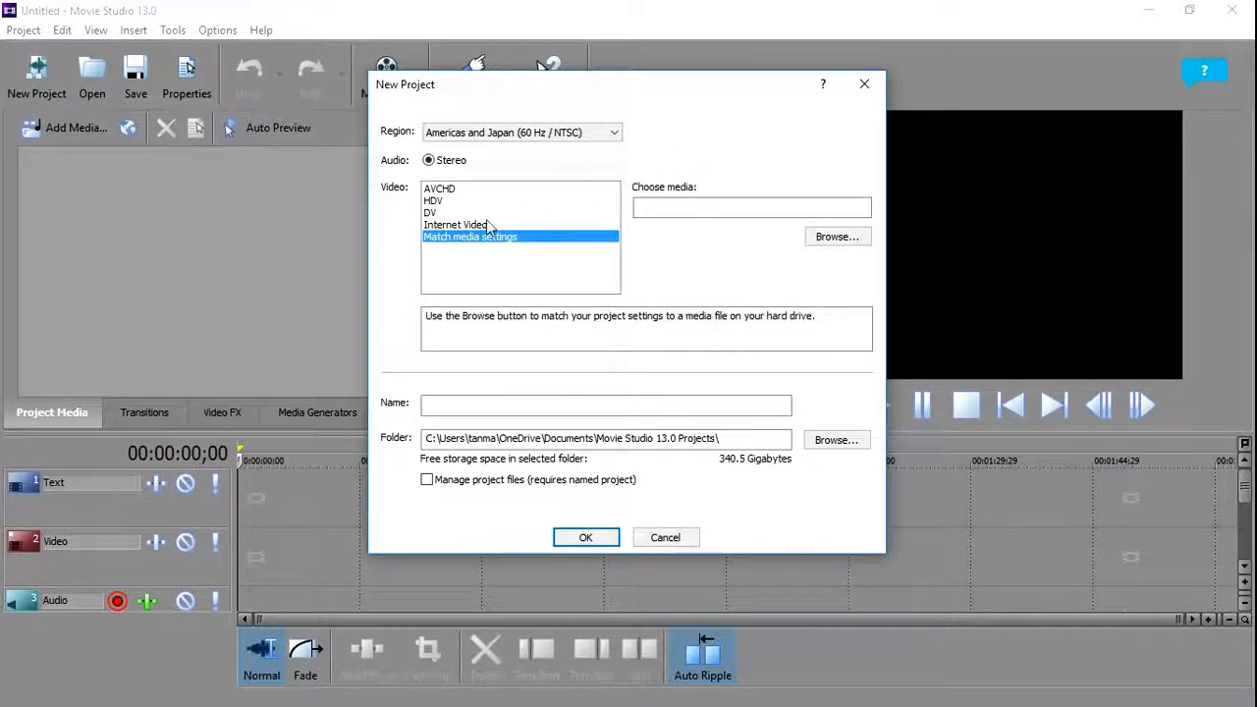
{"action": "left_click", "coordinate": [488, 225]}
{"action": "left_click", "coordinate": [490, 236]}
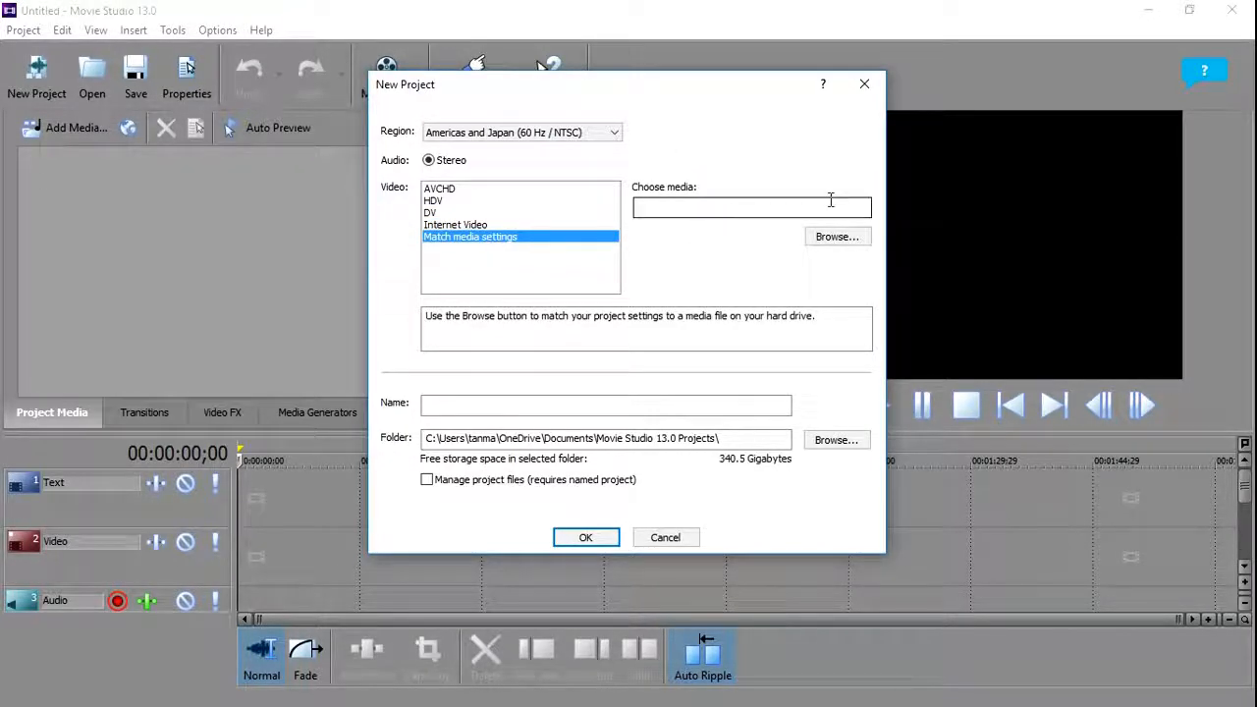
{"action": "left_click", "coordinate": [461, 214]}
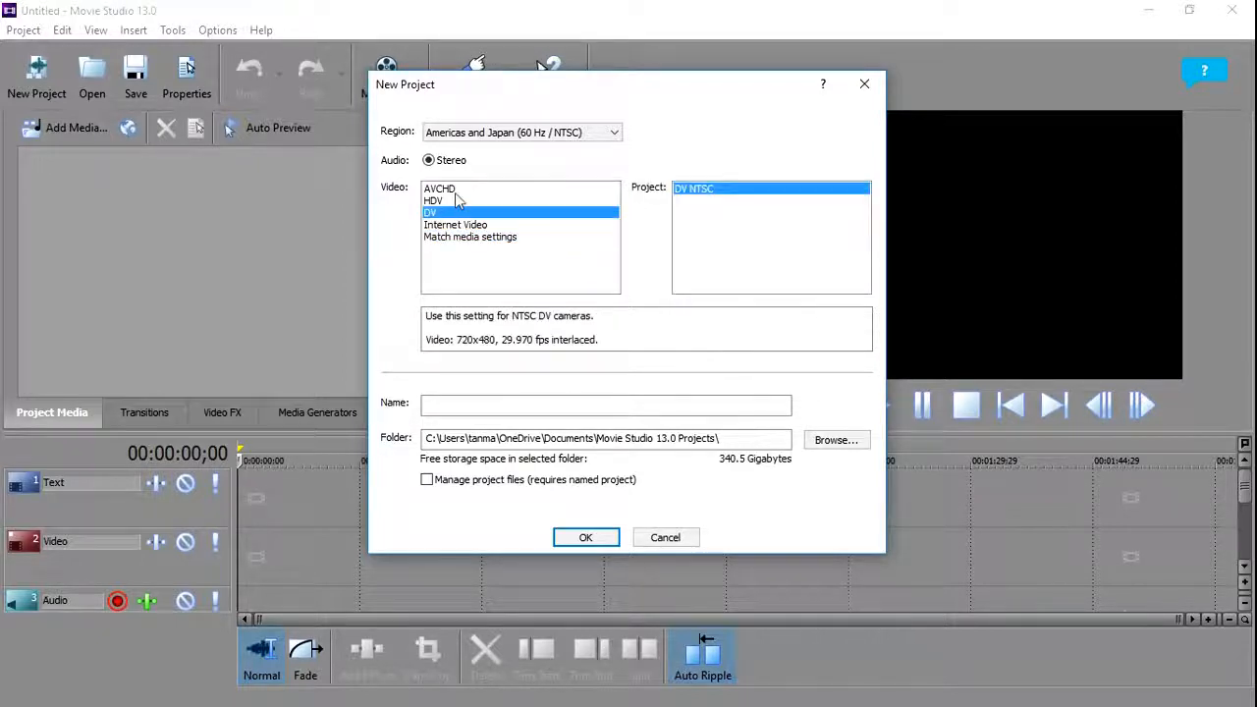
{"action": "left_click", "coordinate": [458, 189]}
{"action": "left_click", "coordinate": [462, 238]}
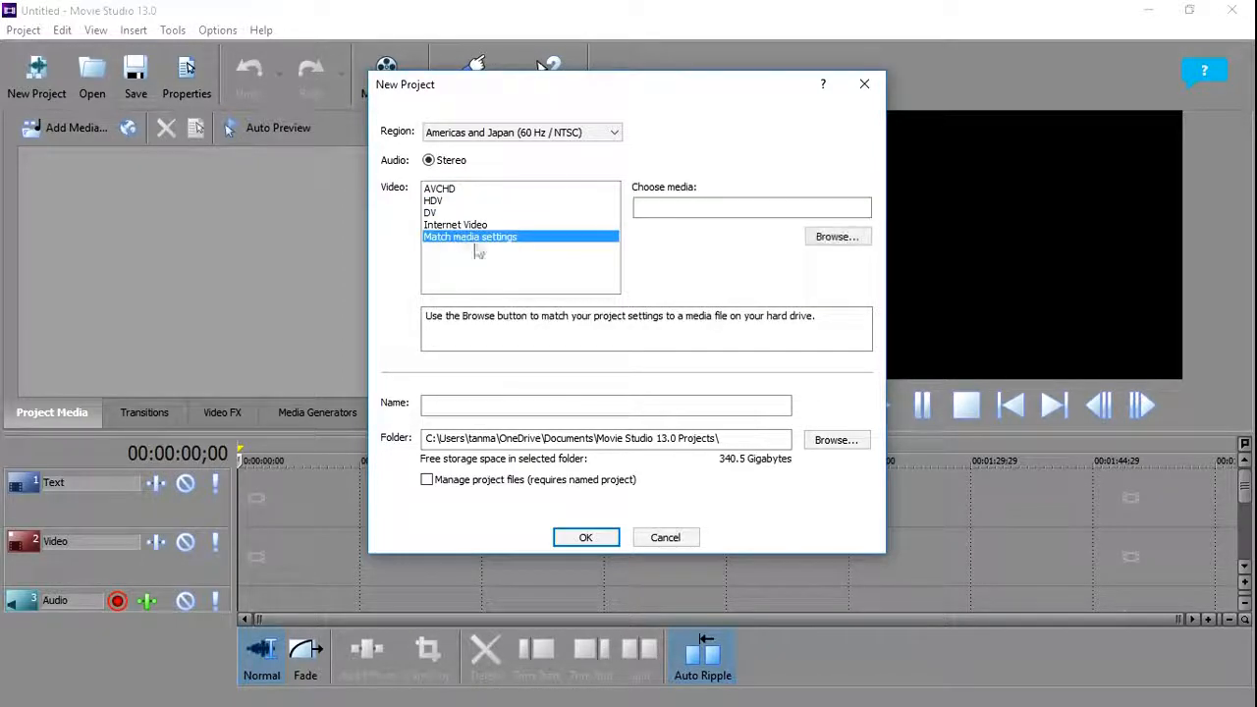
{"action": "left_click", "coordinate": [478, 226]}
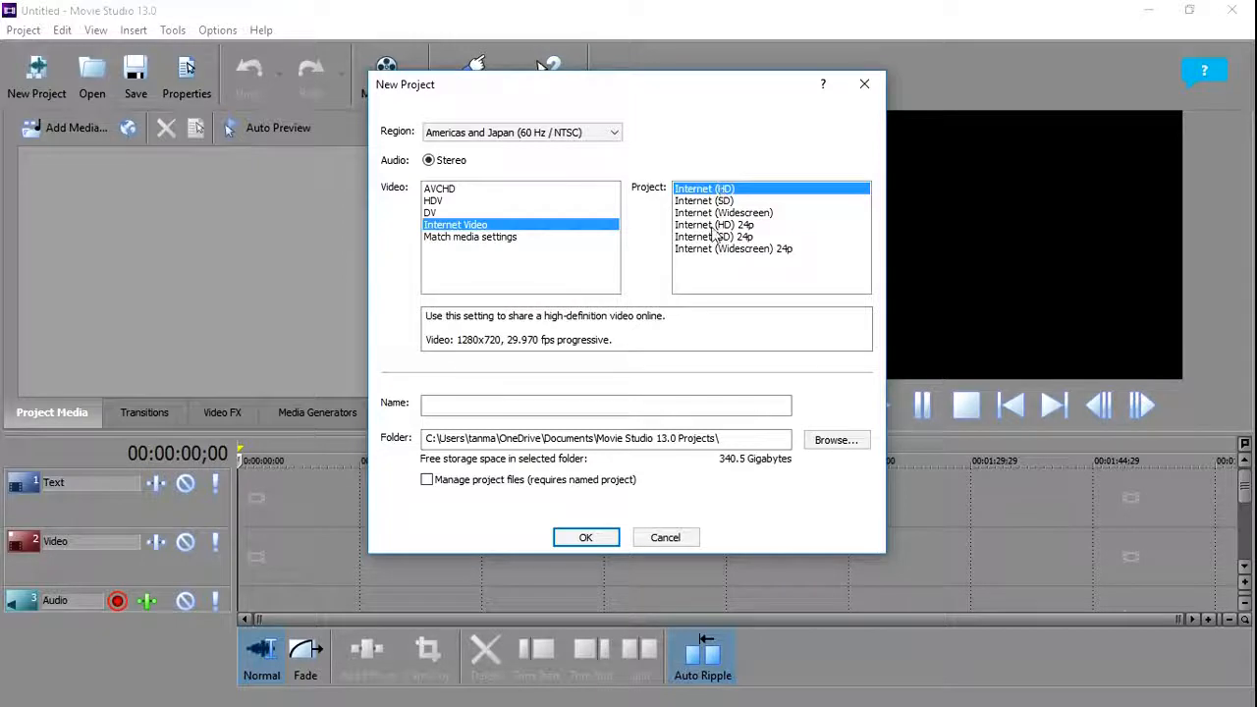
{"action": "key", "text": "Return"}
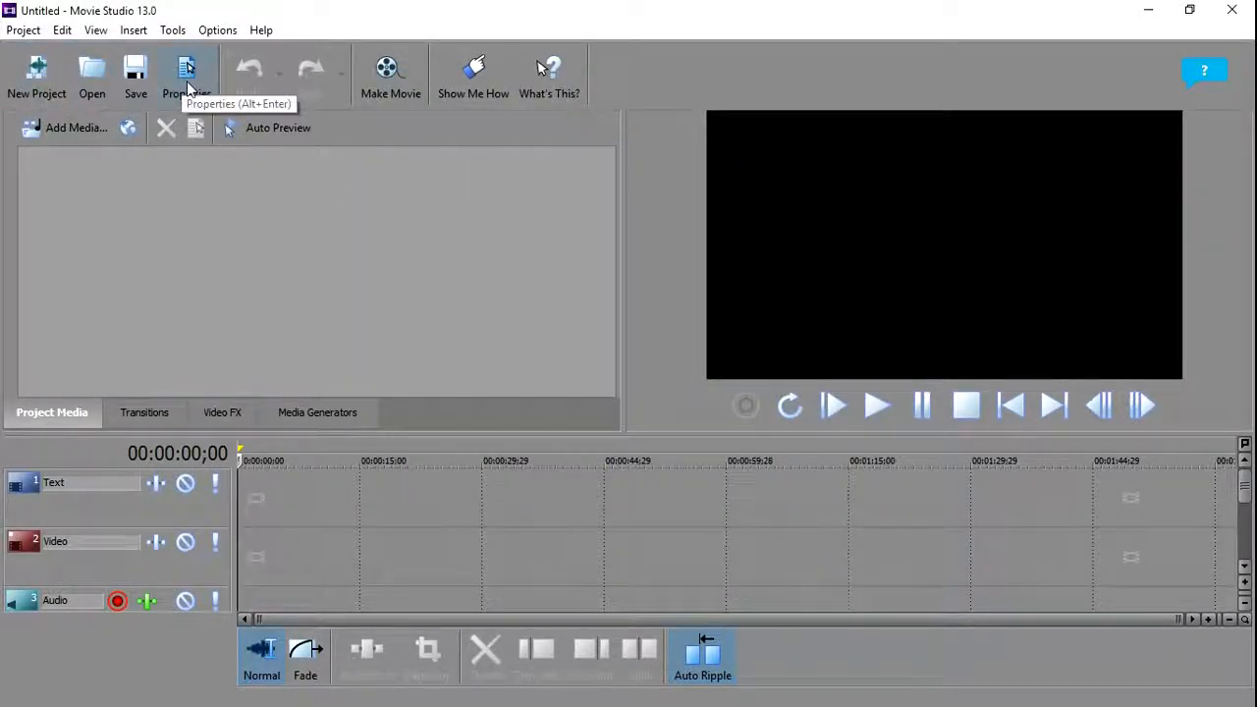
Open the project properties and review the full-resolution rendering quality and deinterlace method options, keeping Good and Blend fields.
{"action": "left_click", "coordinate": [203, 84]}
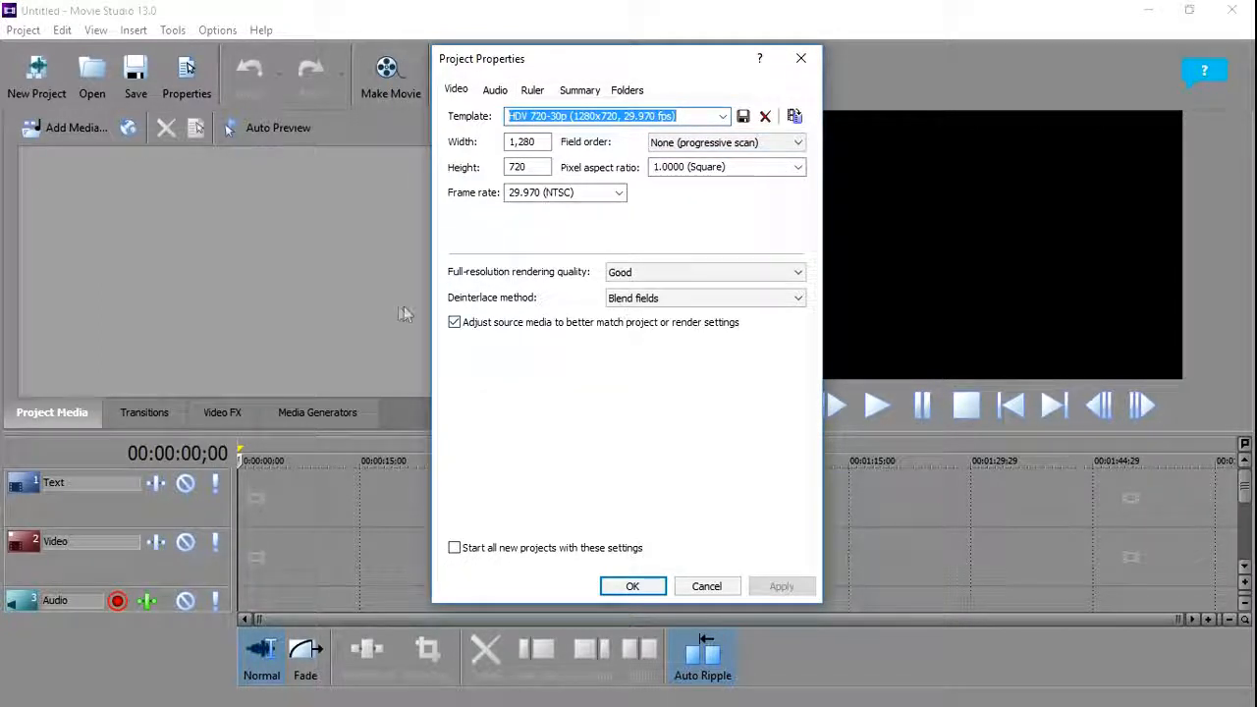
{"action": "left_click", "coordinate": [748, 272]}
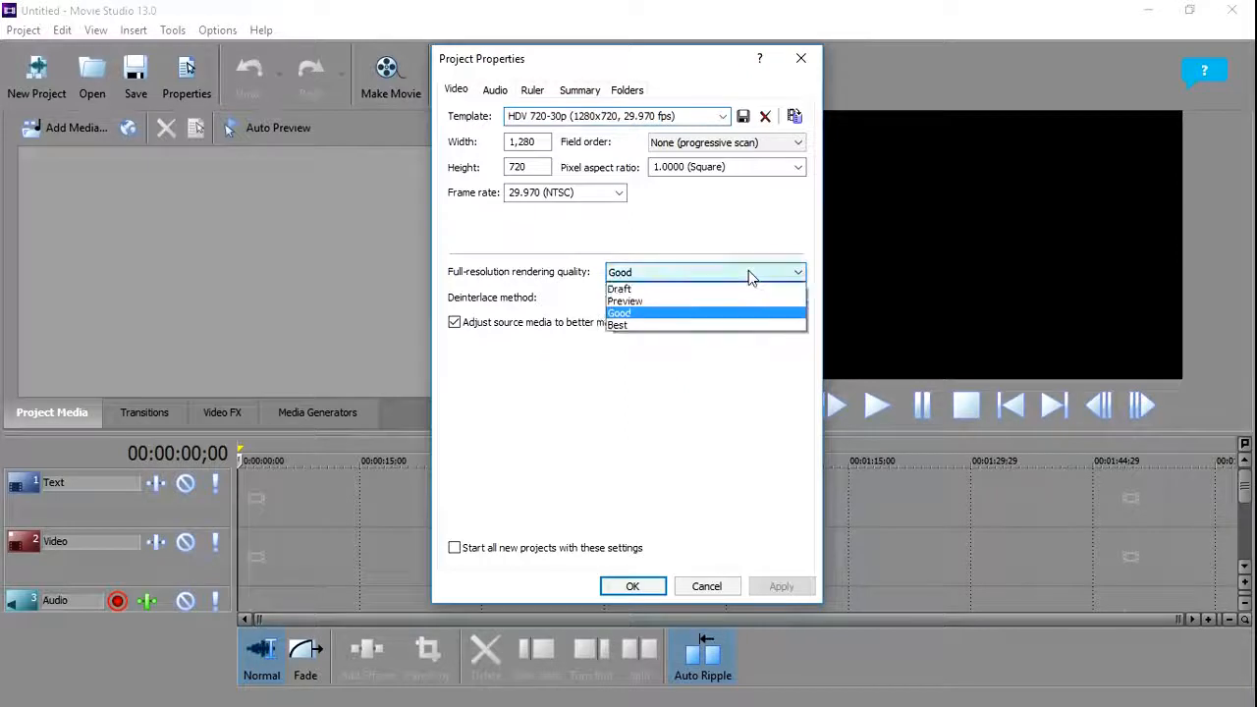
{"action": "left_click", "coordinate": [727, 316]}
{"action": "left_click", "coordinate": [653, 299]}
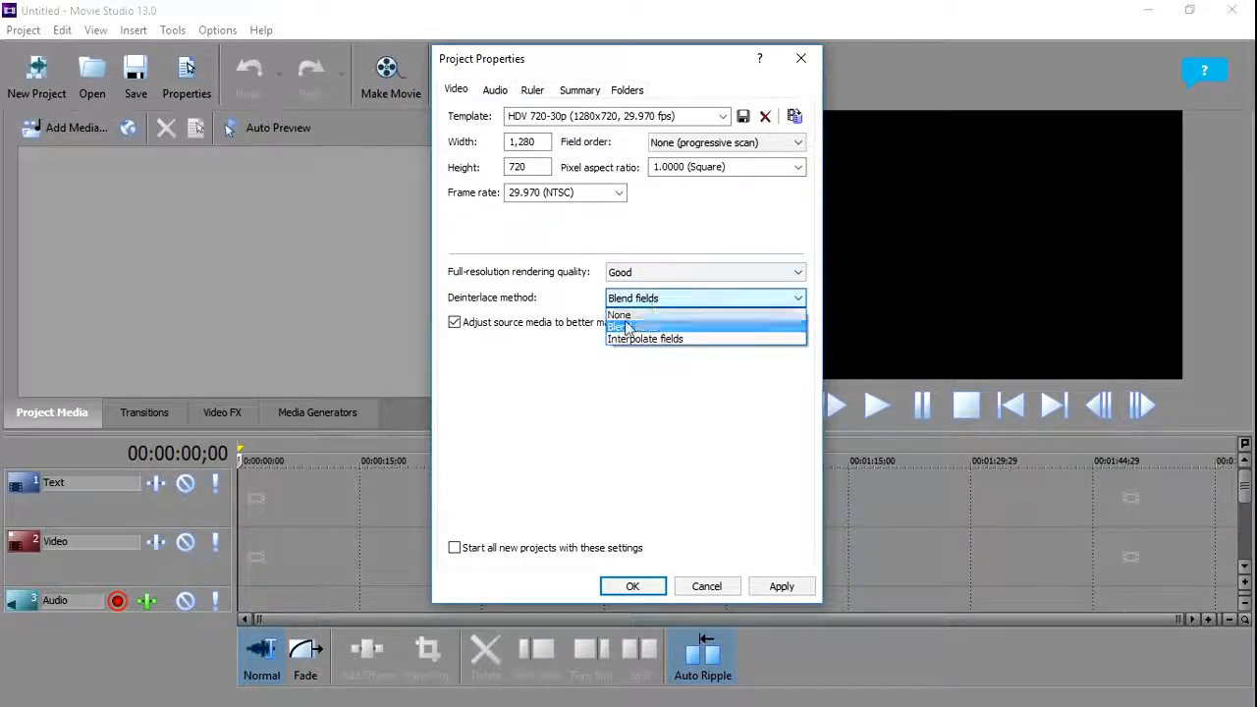
{"action": "left_click", "coordinate": [628, 329]}
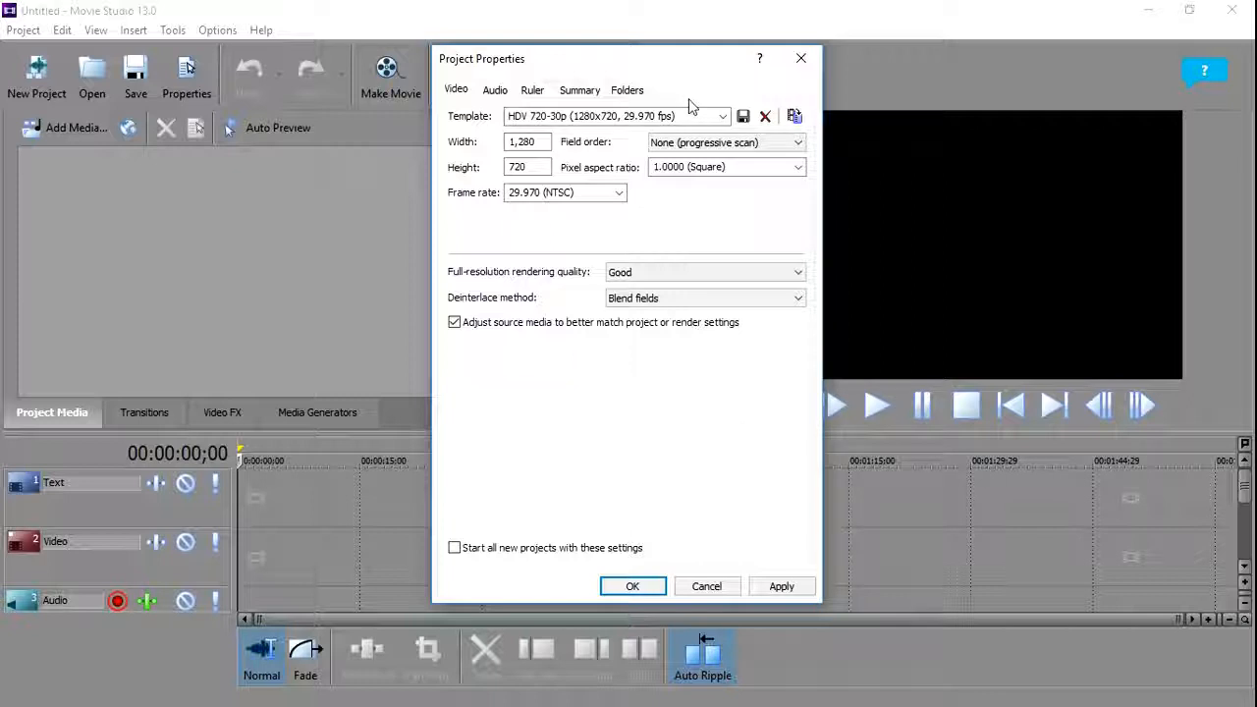
Look through the audio, ruler and summary properties of the project and close them without changes.
{"action": "left_click", "coordinate": [496, 91]}
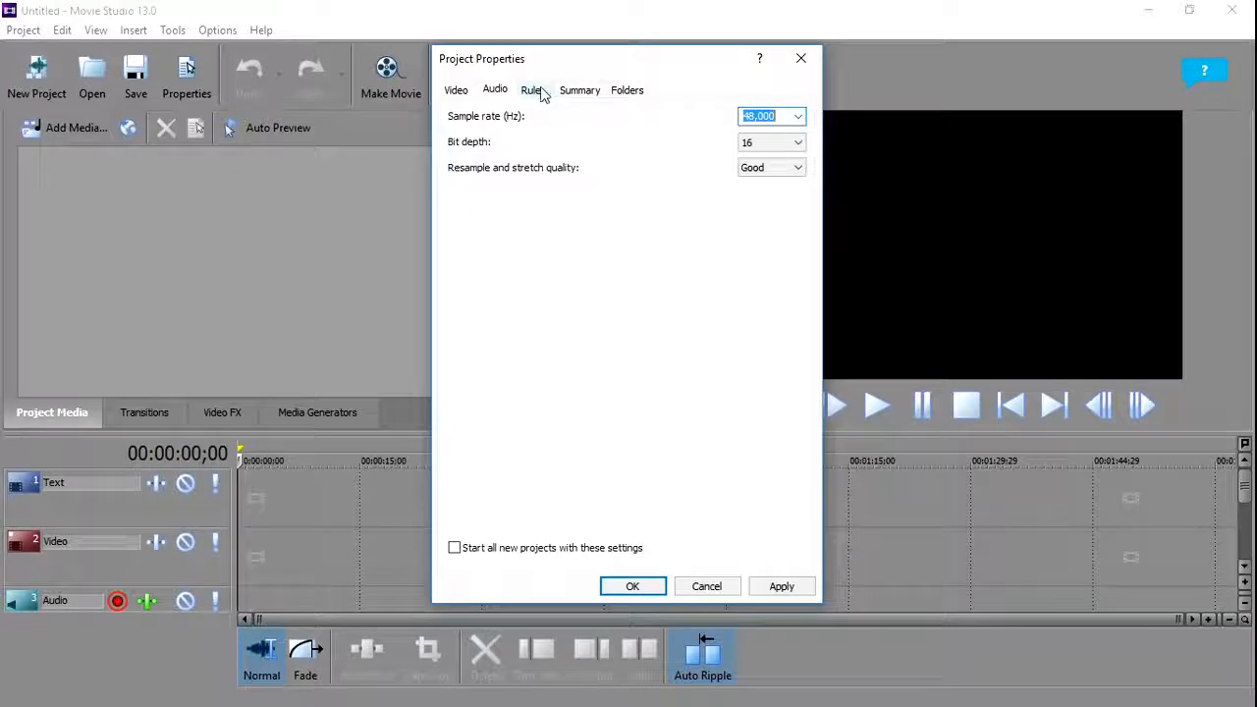
{"action": "left_click", "coordinate": [539, 90]}
{"action": "left_click", "coordinate": [572, 90]}
{"action": "key", "text": "Escape"}
{"action": "left_click", "coordinate": [22, 30]}
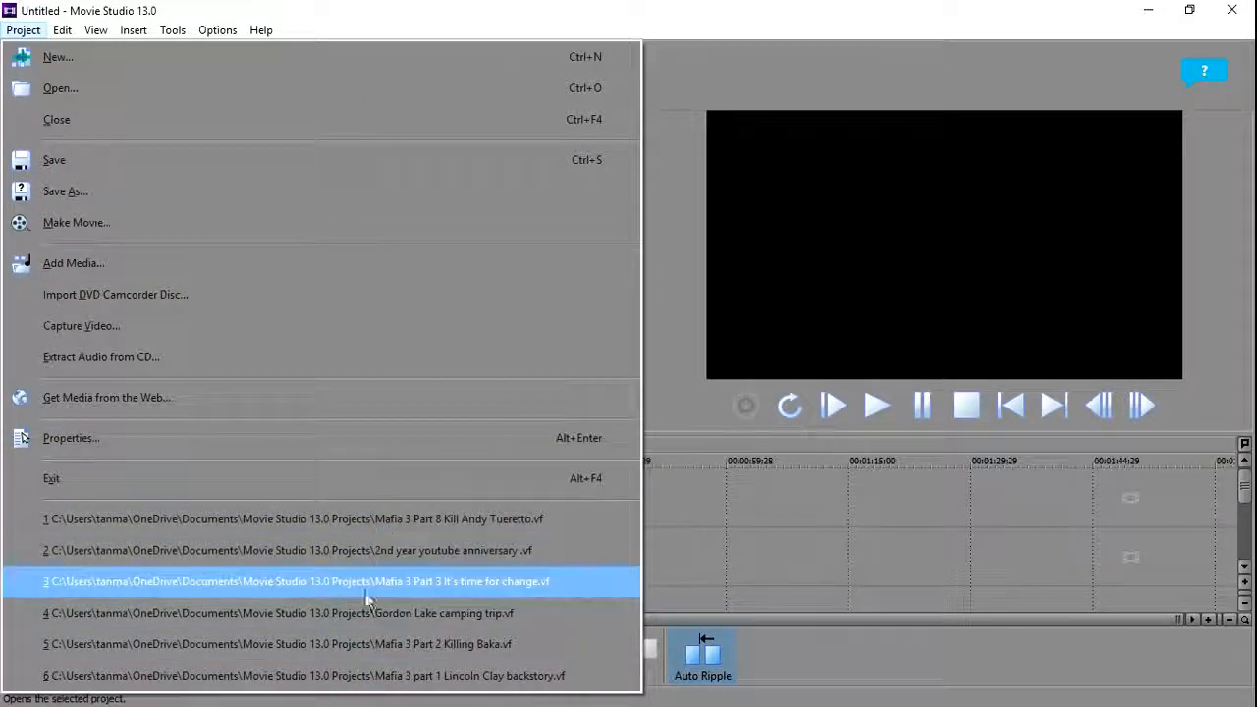
{"action": "left_click", "coordinate": [676, 267]}
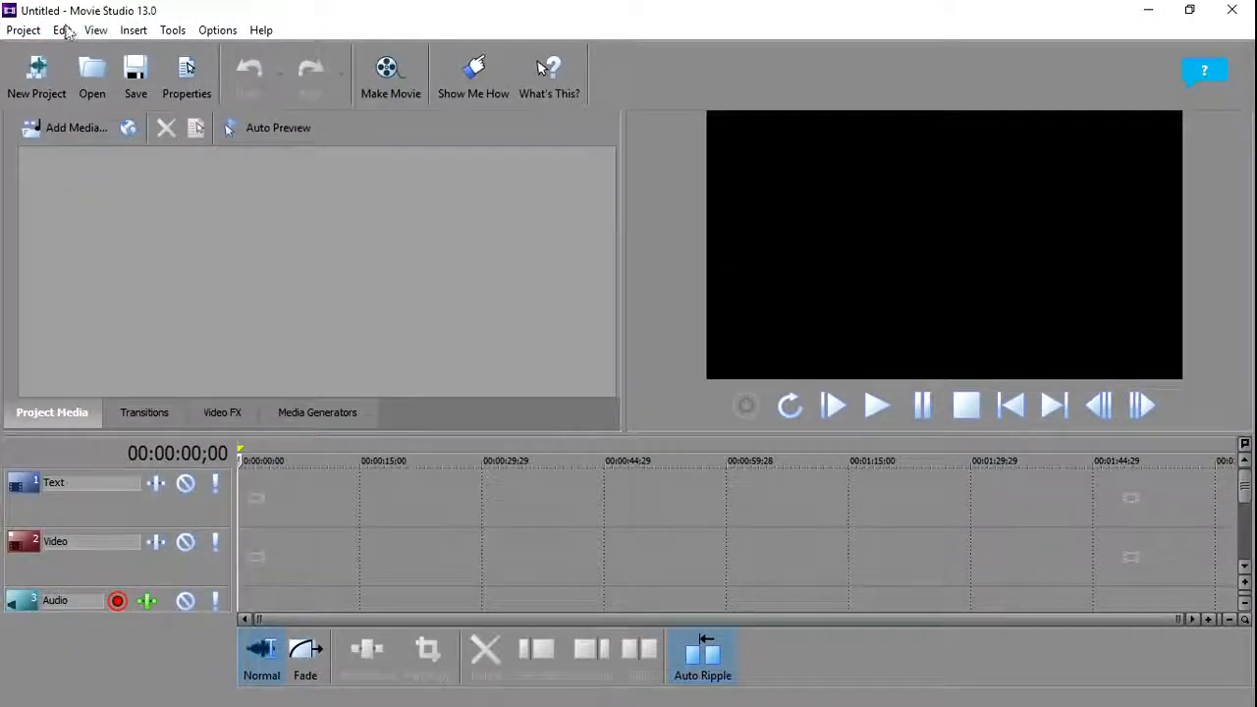
{"action": "left_click", "coordinate": [63, 30]}
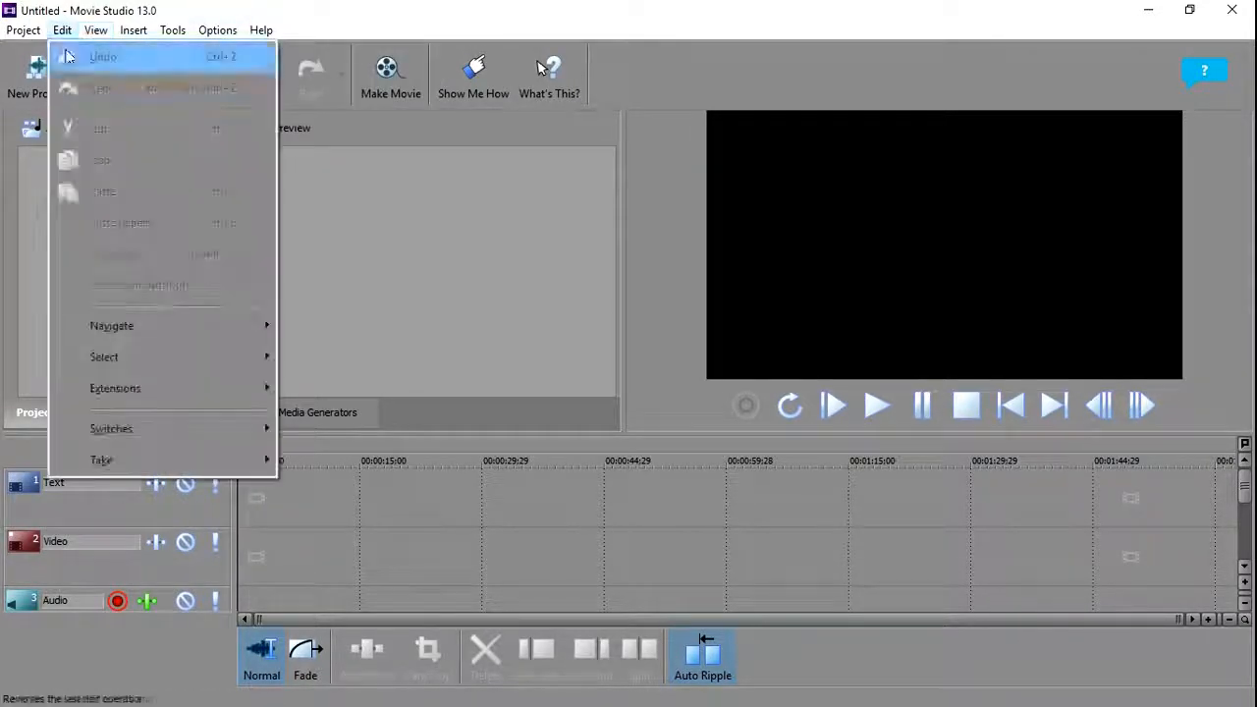
{"action": "mouse_move", "coordinate": [146, 37]}
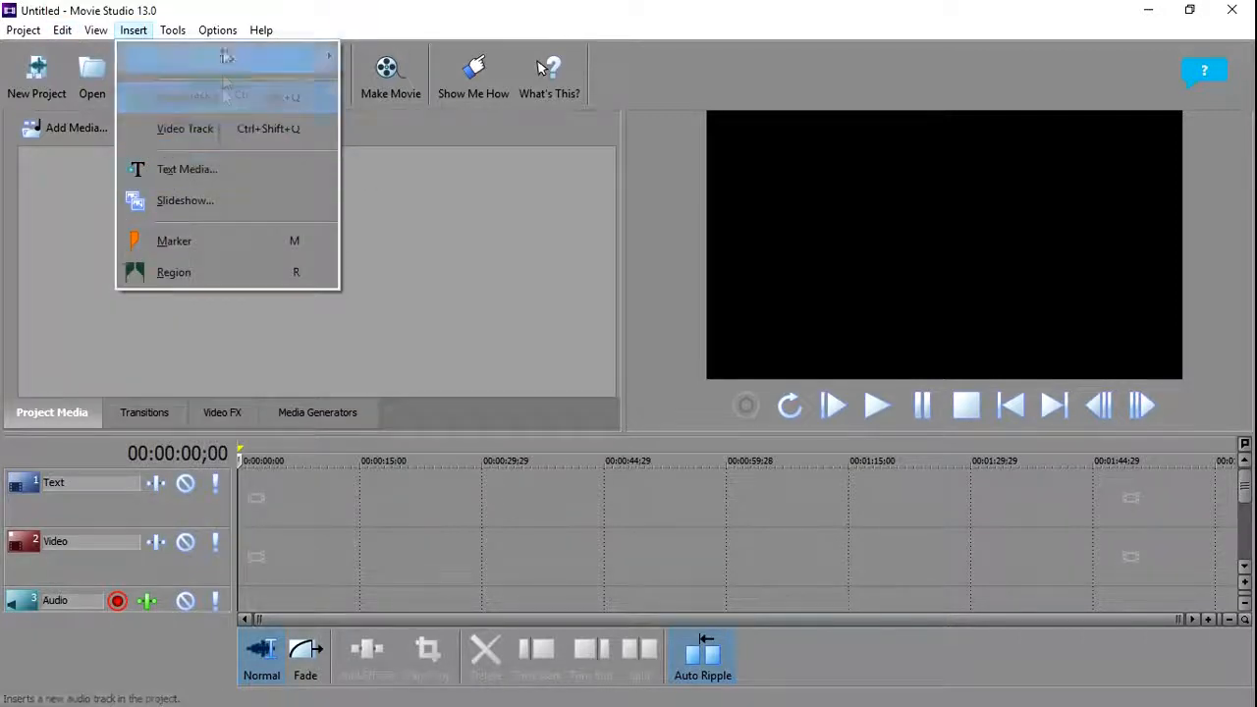
Open the Video Track FX plug-in chooser to view the available effects and close it without adding any.
{"action": "mouse_move", "coordinate": [236, 90]}
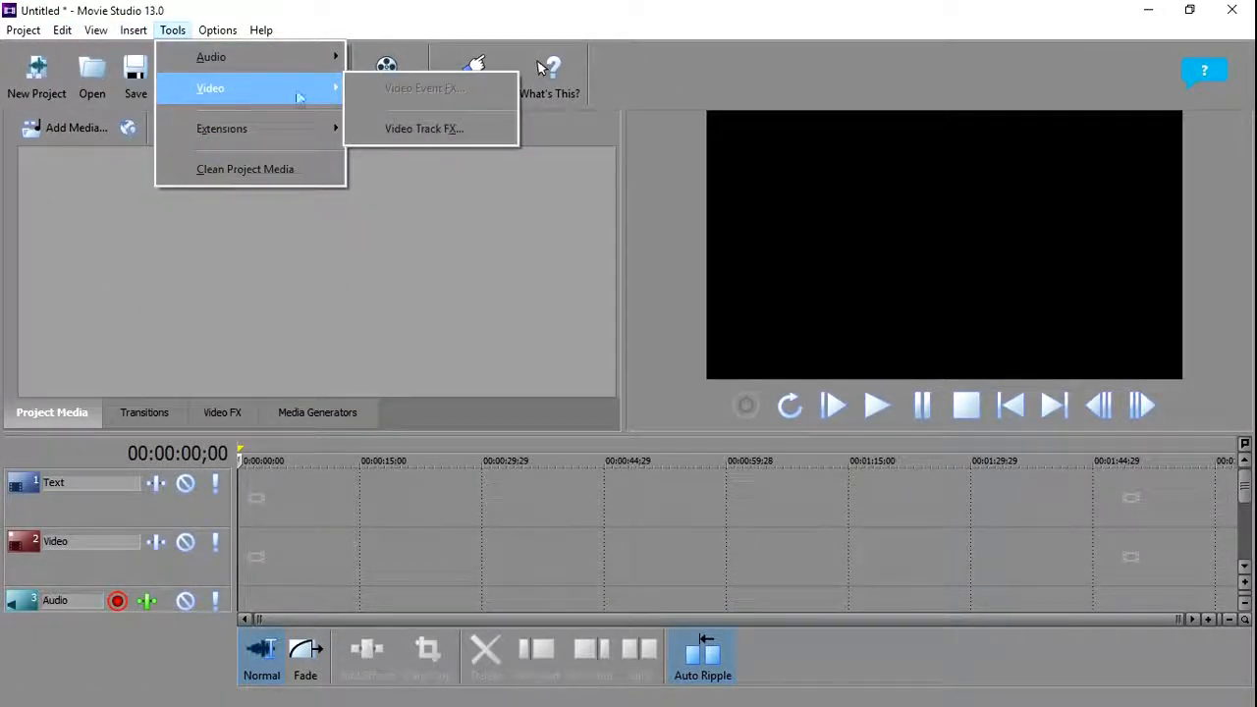
{"action": "left_click", "coordinate": [447, 129]}
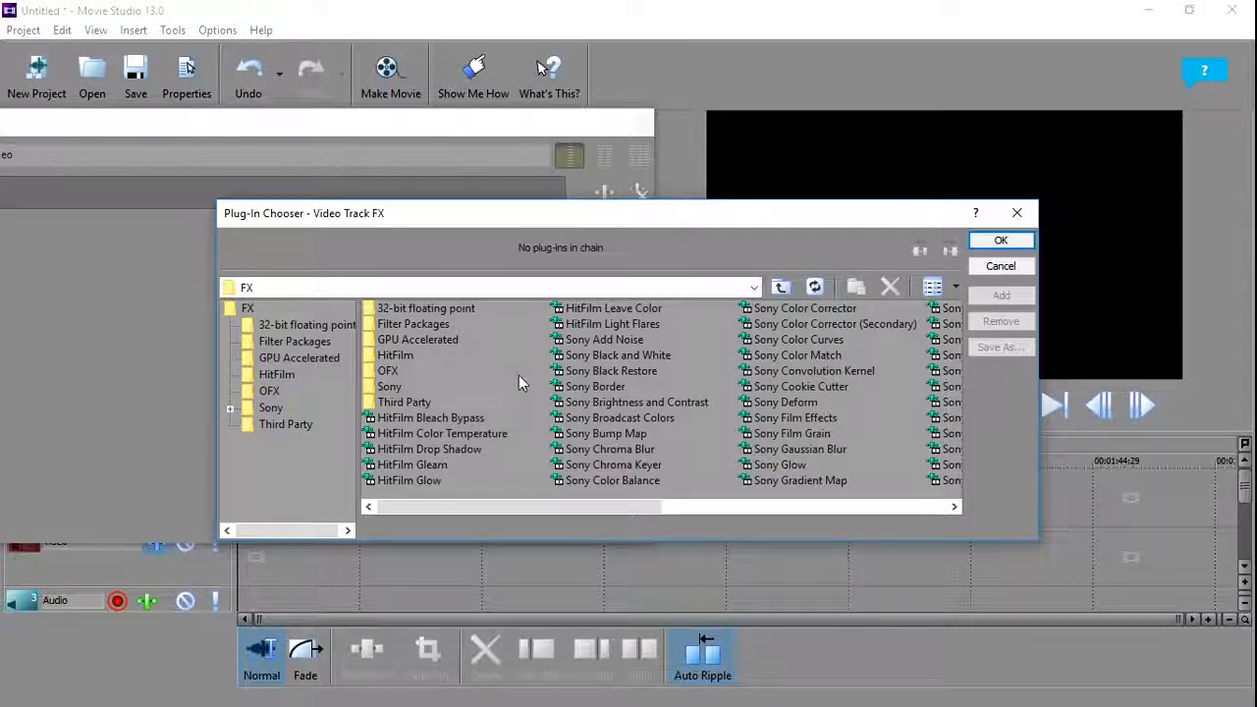
{"action": "left_click", "coordinate": [1016, 212]}
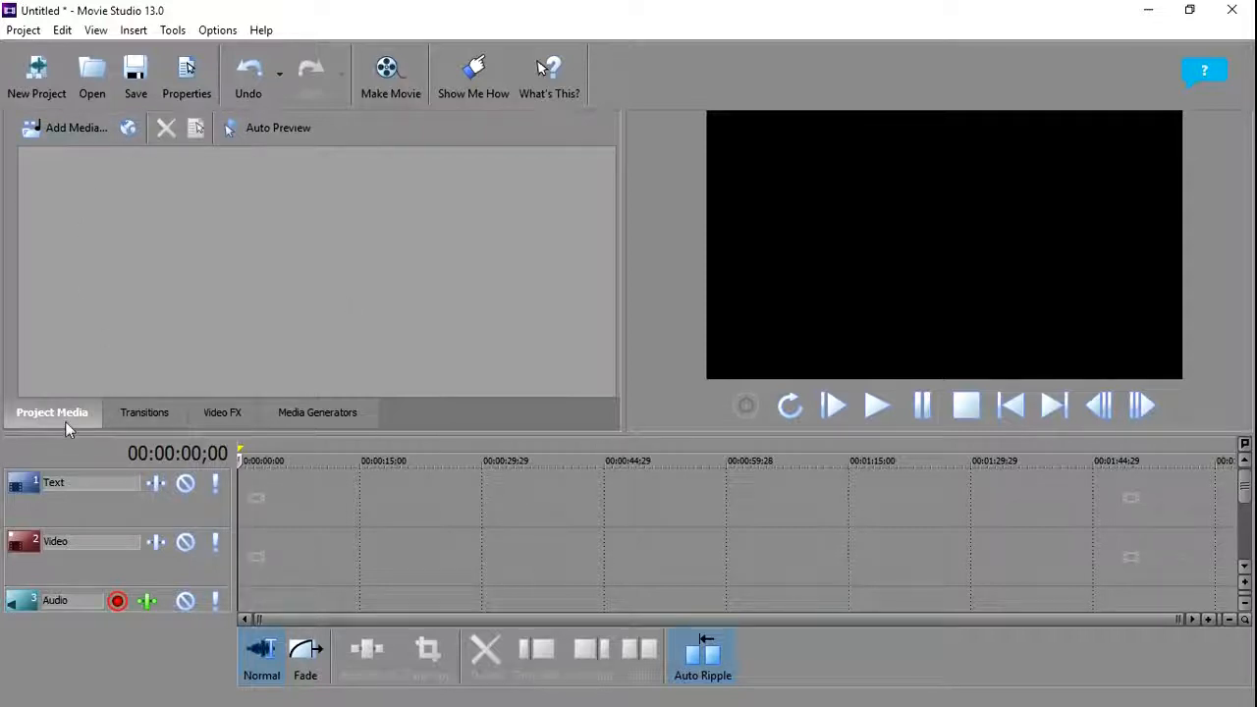
Browse the available transitions, video effects and media generators, and return to the project media.
{"action": "left_click", "coordinate": [145, 413]}
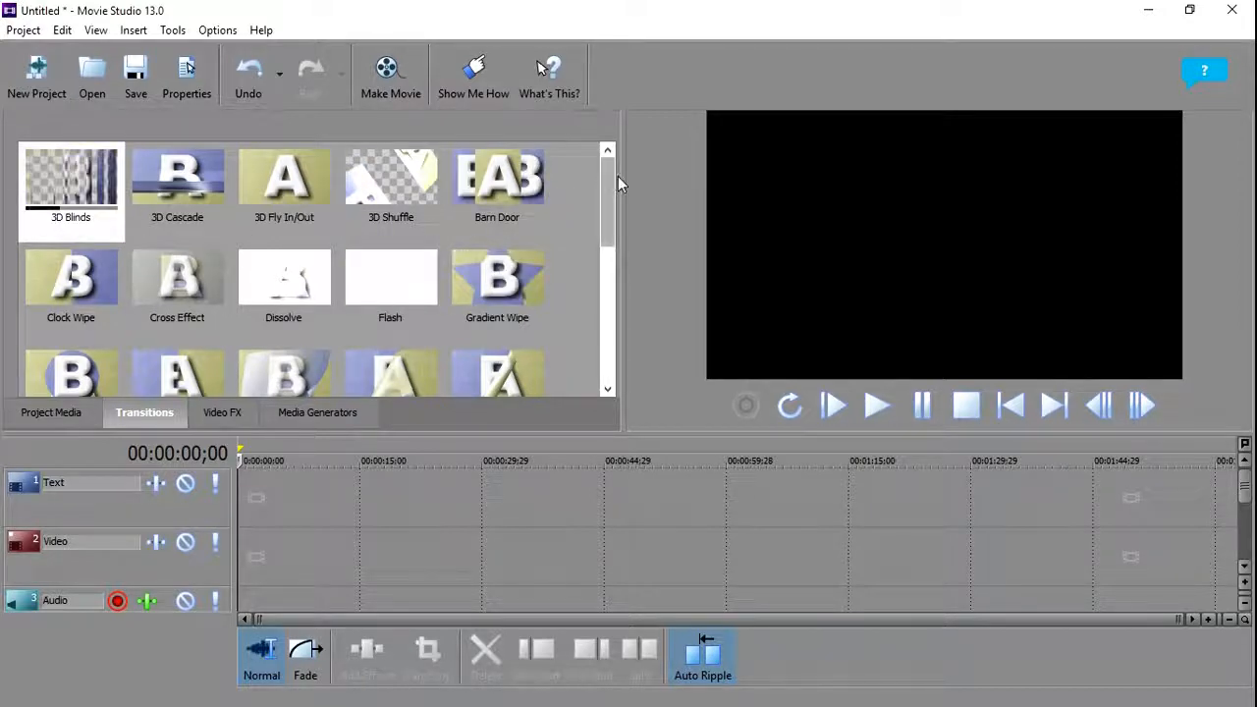
{"action": "left_click_drag", "start_coordinate": [616, 189], "coordinate": [594, 236]}
{"action": "left_click", "coordinate": [218, 416]}
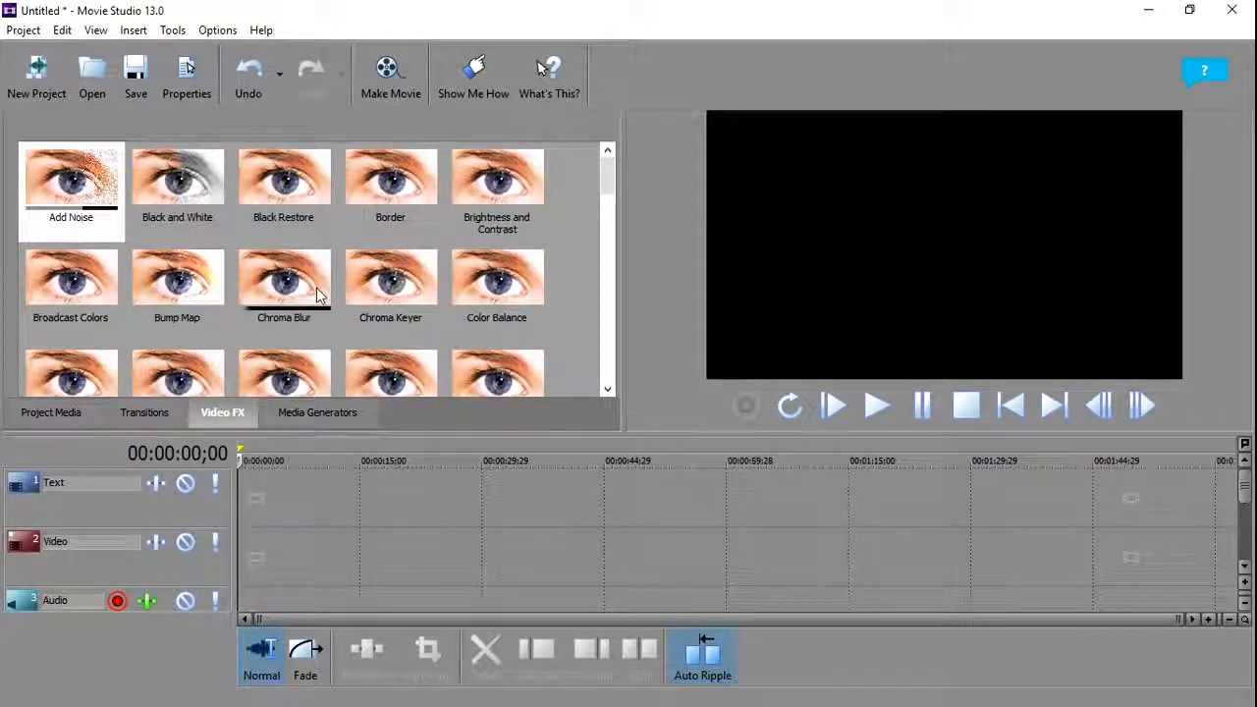
{"action": "left_click_drag", "start_coordinate": [605, 176], "coordinate": [601, 280]}
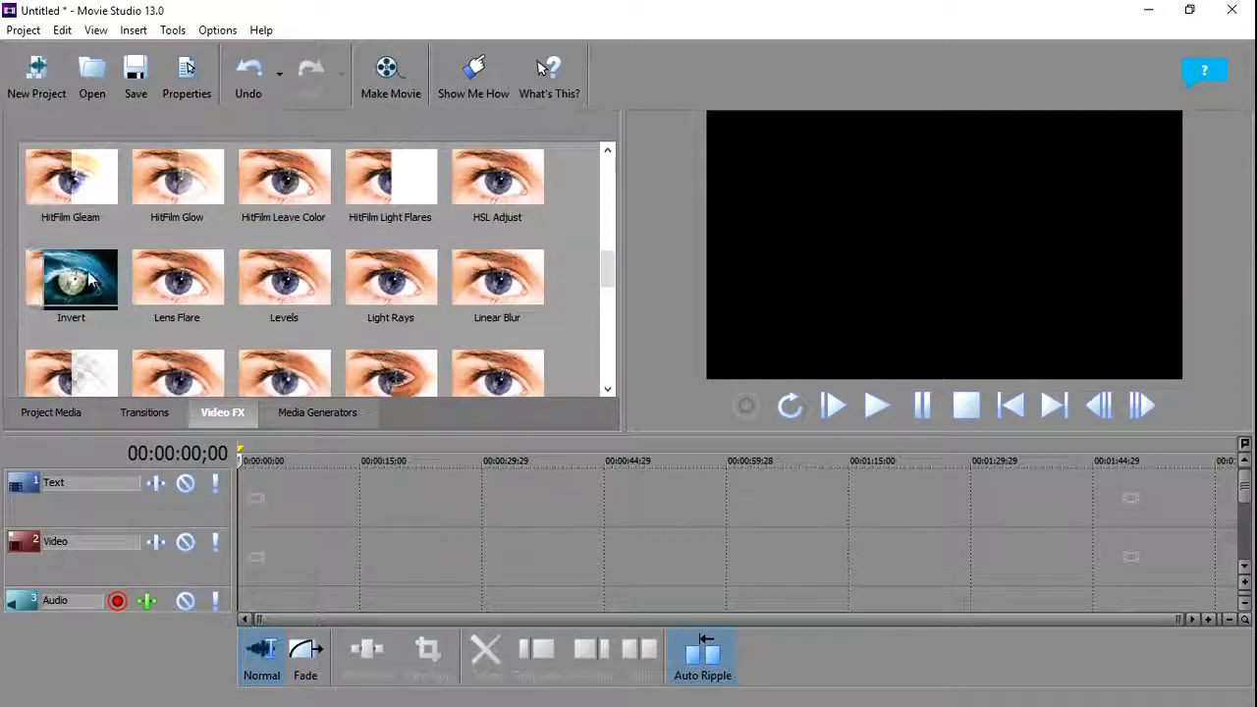
{"action": "left_click_drag", "start_coordinate": [608, 272], "coordinate": [607, 157]}
{"action": "left_click", "coordinate": [318, 416]}
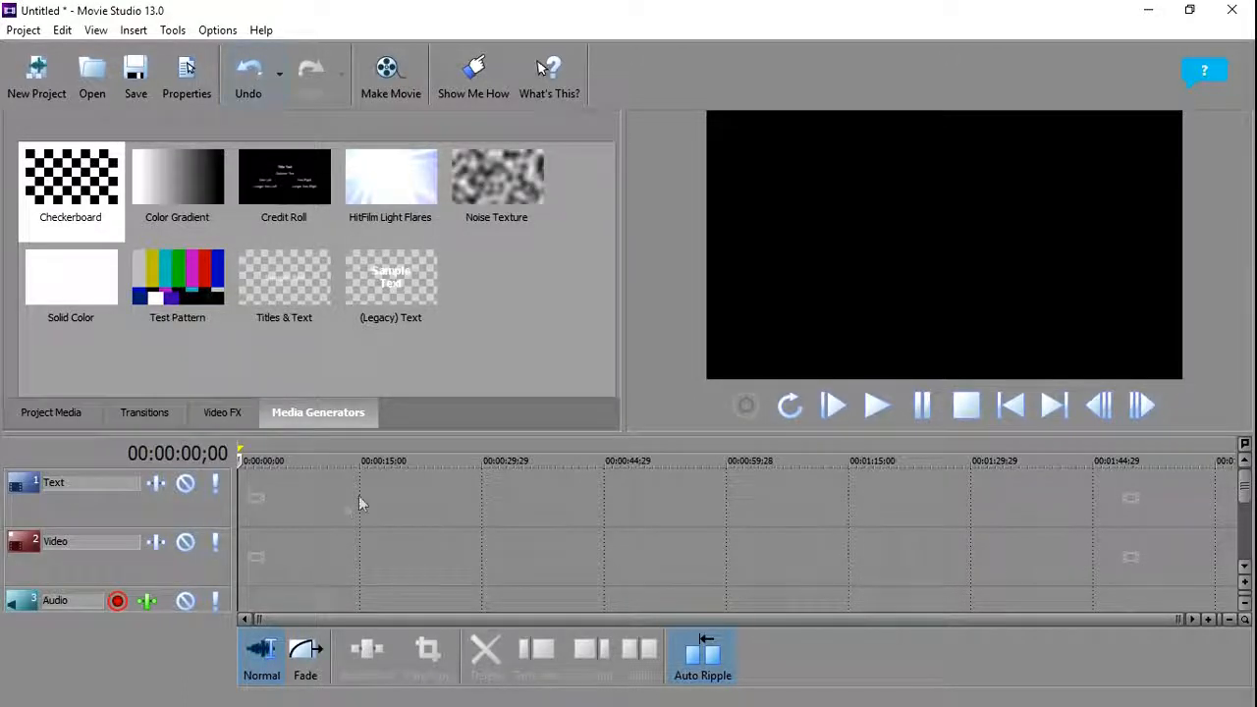
{"action": "left_click", "coordinate": [195, 408]}
{"action": "left_click", "coordinate": [142, 413]}
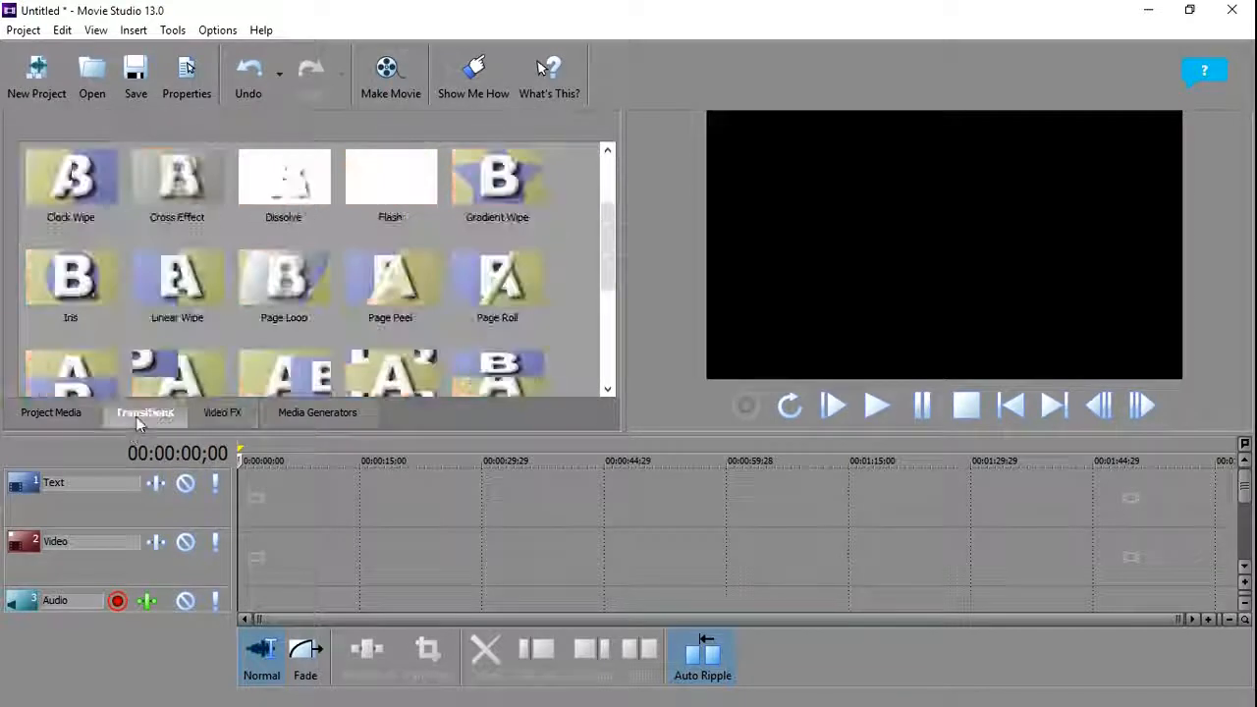
{"action": "left_click", "coordinate": [45, 413]}
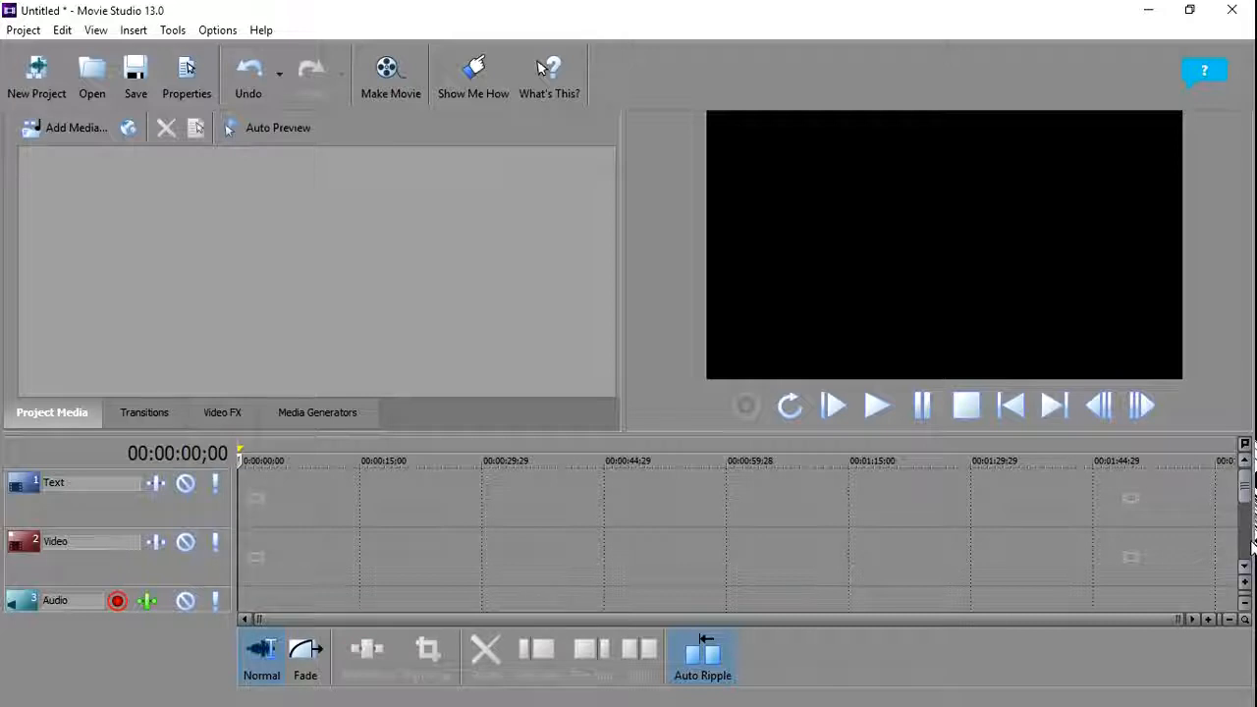
Try arming the Audio track for recording to view the recorded files folder settings, and cancel.
{"action": "mouse_move", "coordinate": [1245, 496]}
{"action": "left_mouse_down"}
{"action": "mouse_move", "coordinate": [1247, 556]}
{"action": "mouse_move", "coordinate": [1250, 507]}
{"action": "left_mouse_up"}
{"action": "left_click", "coordinate": [1246, 506]}
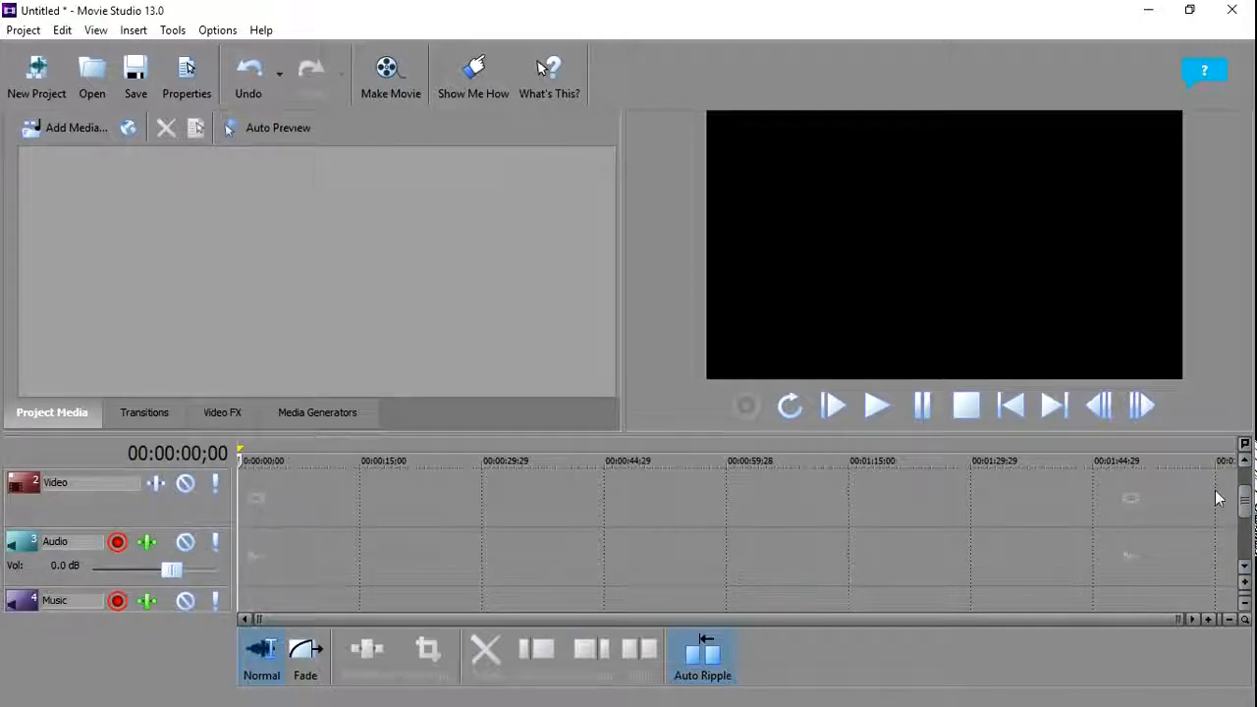
{"action": "left_click", "coordinate": [1245, 506]}
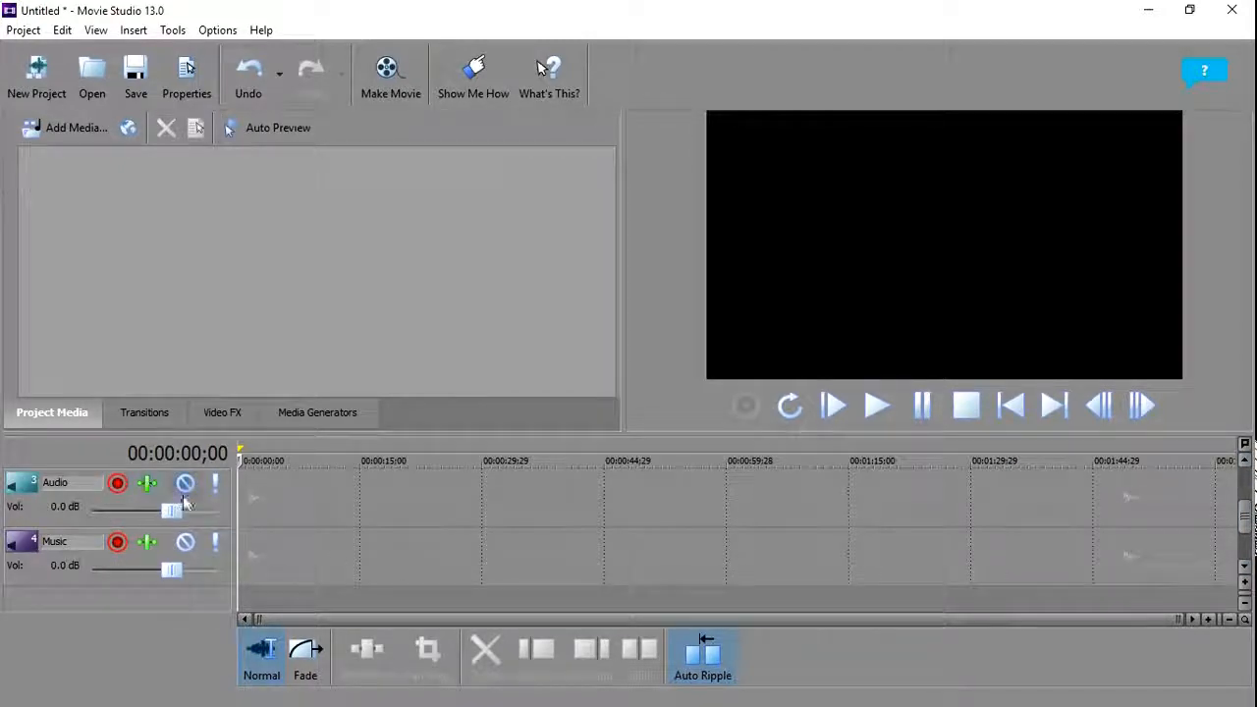
{"action": "left_click", "coordinate": [115, 488]}
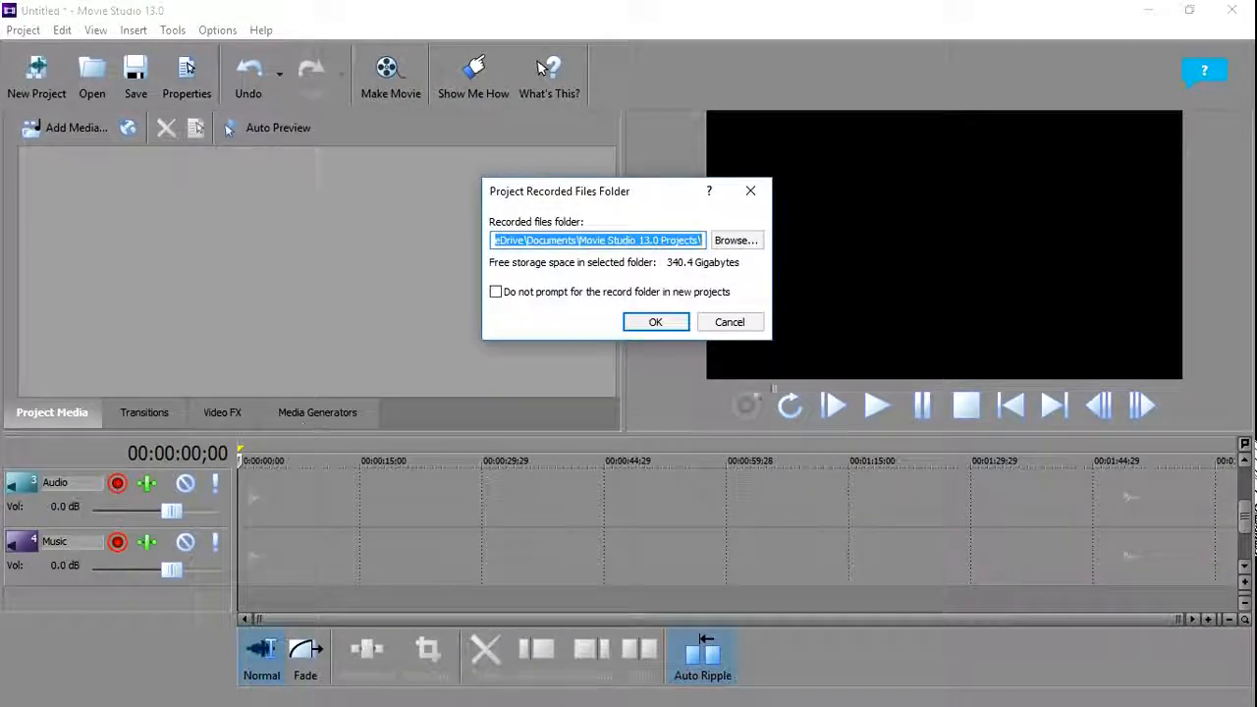
{"action": "left_click", "coordinate": [728, 323]}
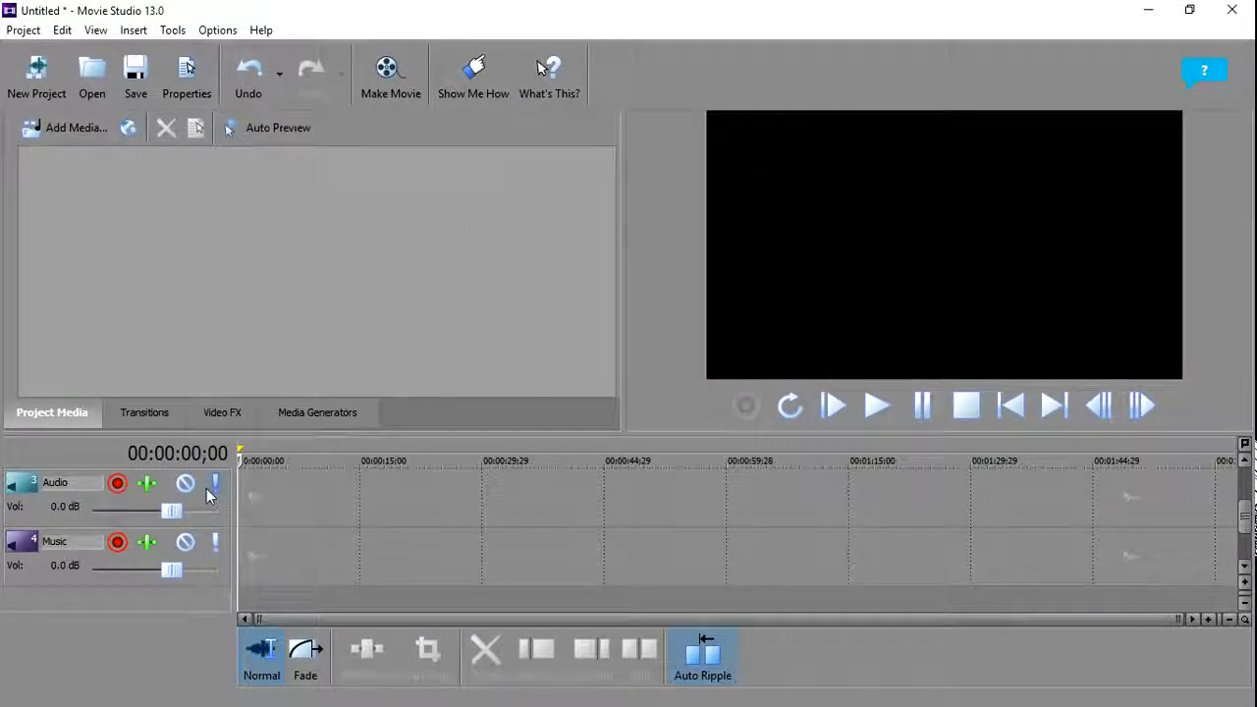
Turn solo on and off for the Audio track, and do the same with its mute.
{"action": "left_click", "coordinate": [214, 489]}
{"action": "left_click", "coordinate": [215, 489]}
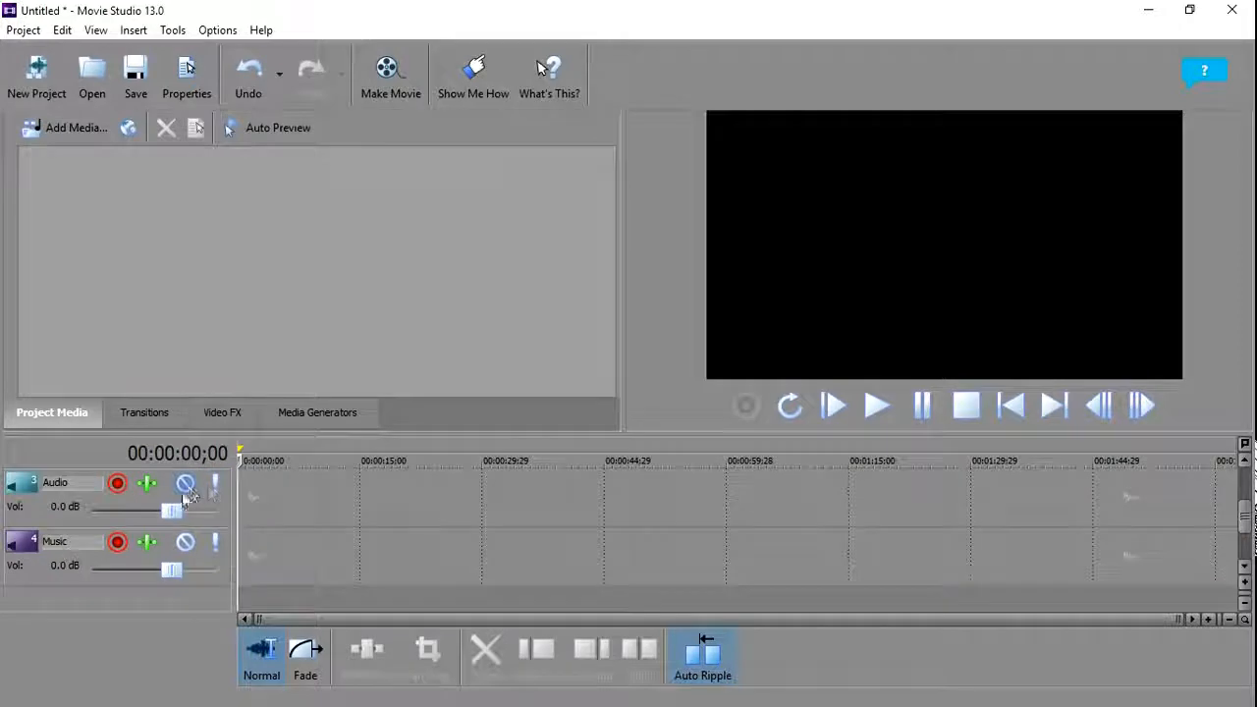
{"action": "left_click", "coordinate": [186, 487]}
{"action": "left_click", "coordinate": [186, 486]}
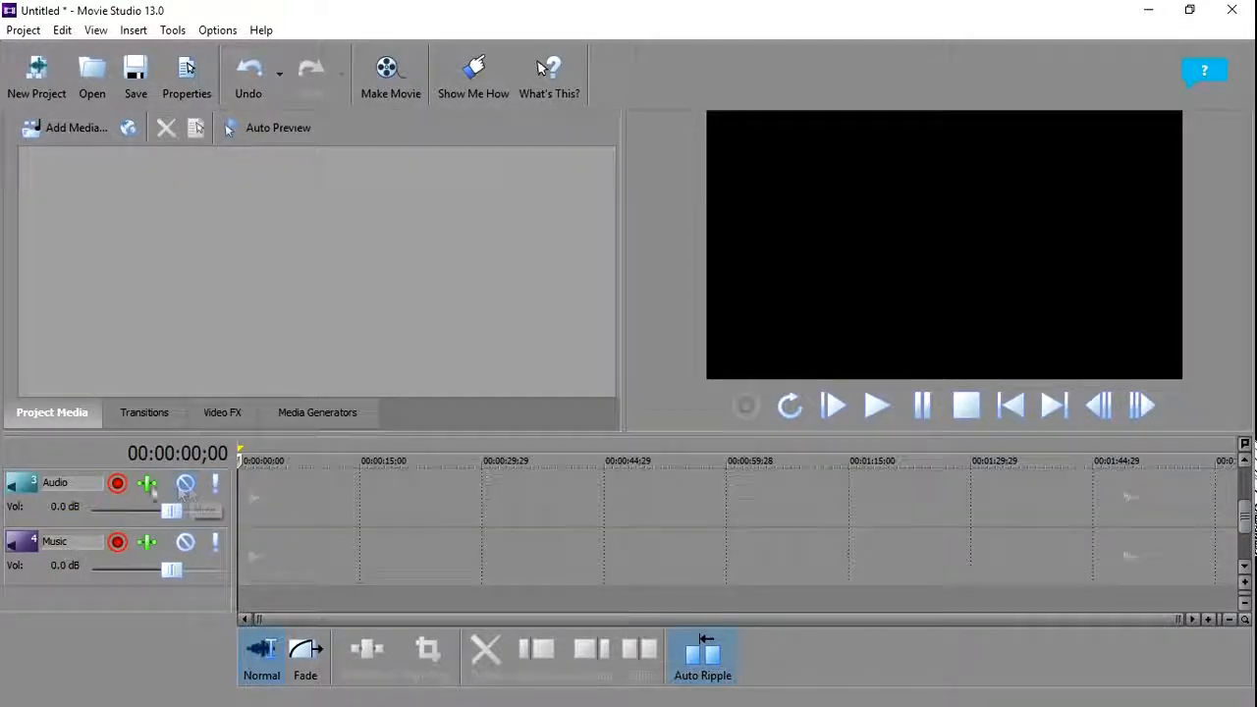
Look at the Audio track's Noise Gate and EQ effects and disable its Track Compressor.
{"action": "left_click", "coordinate": [145, 484]}
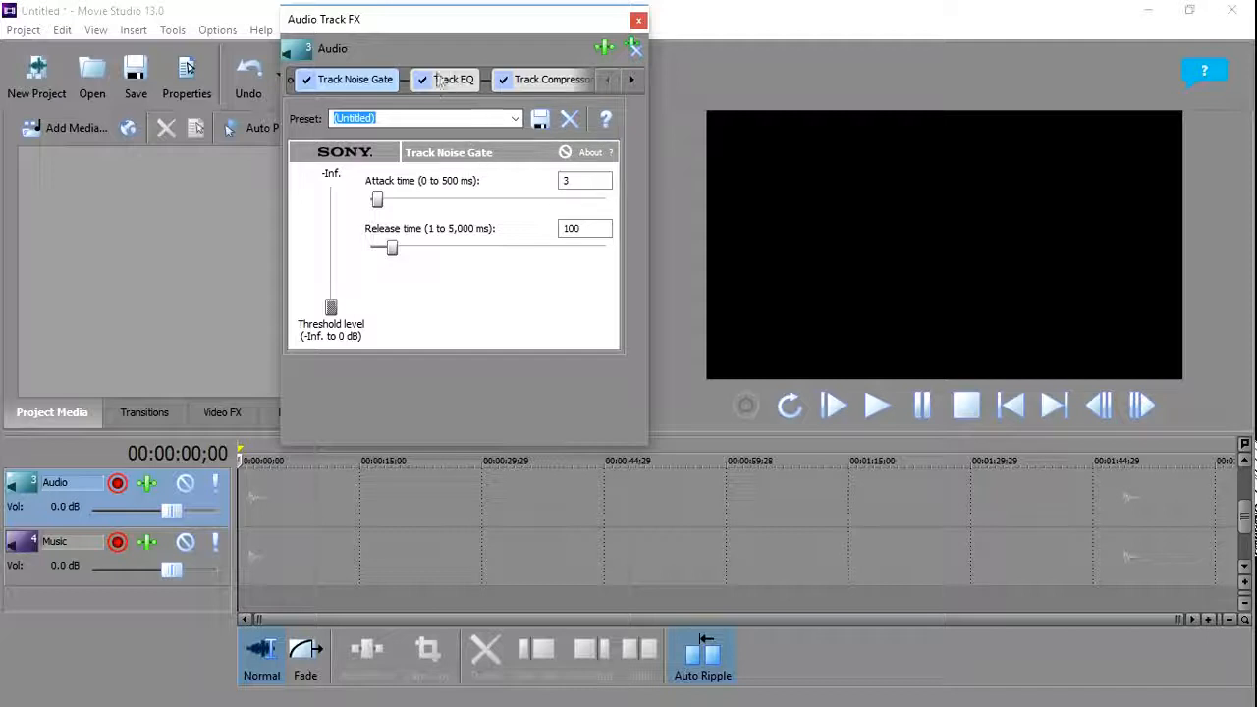
{"action": "left_click", "coordinate": [441, 79]}
{"action": "left_click", "coordinate": [503, 79]}
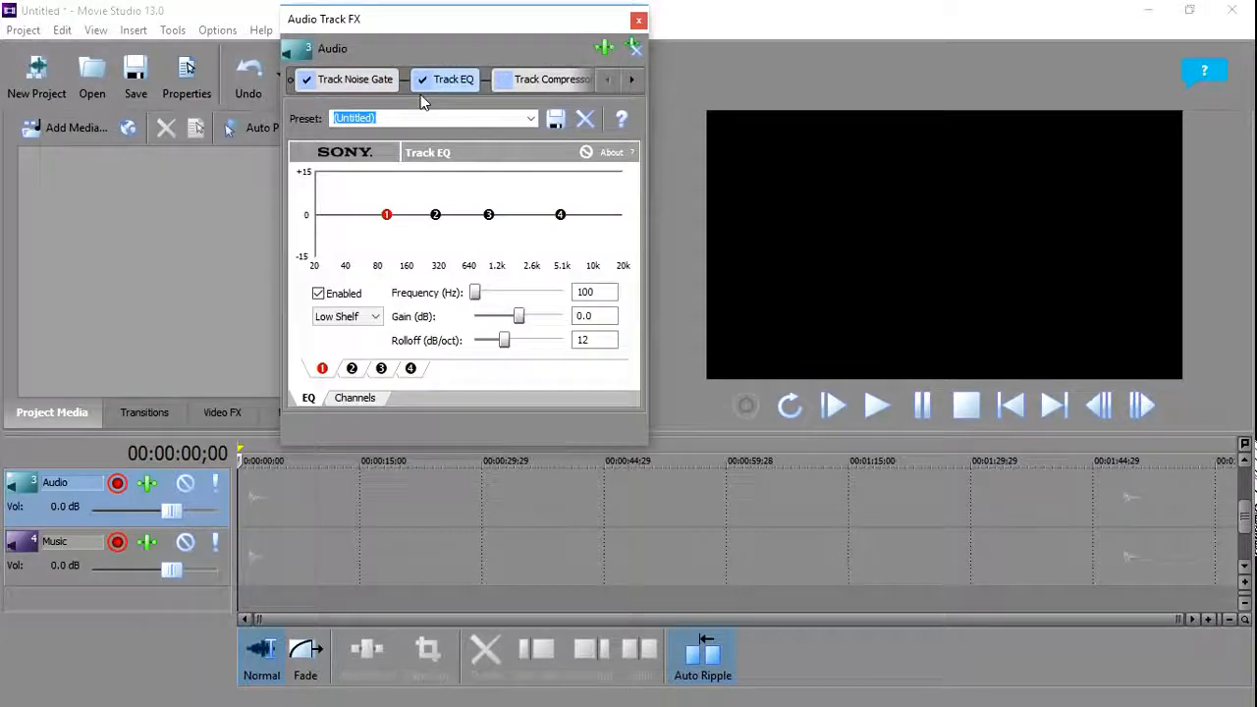
{"action": "left_click", "coordinate": [639, 19]}
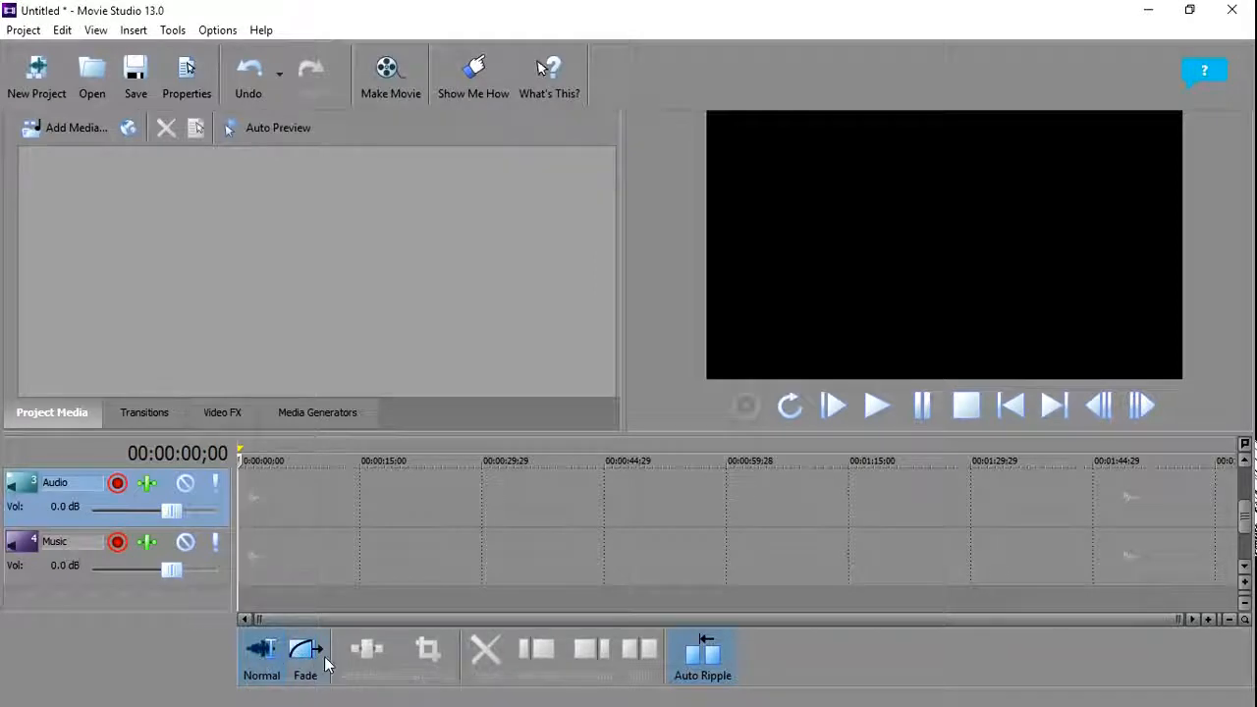
Add Gordan Lake Sony GoPro.wmv to the project media and place it at the start of the Video track.
{"action": "scroll", "coordinate": [393, 530], "scroll_direction": "up", "scroll_amount": 1}
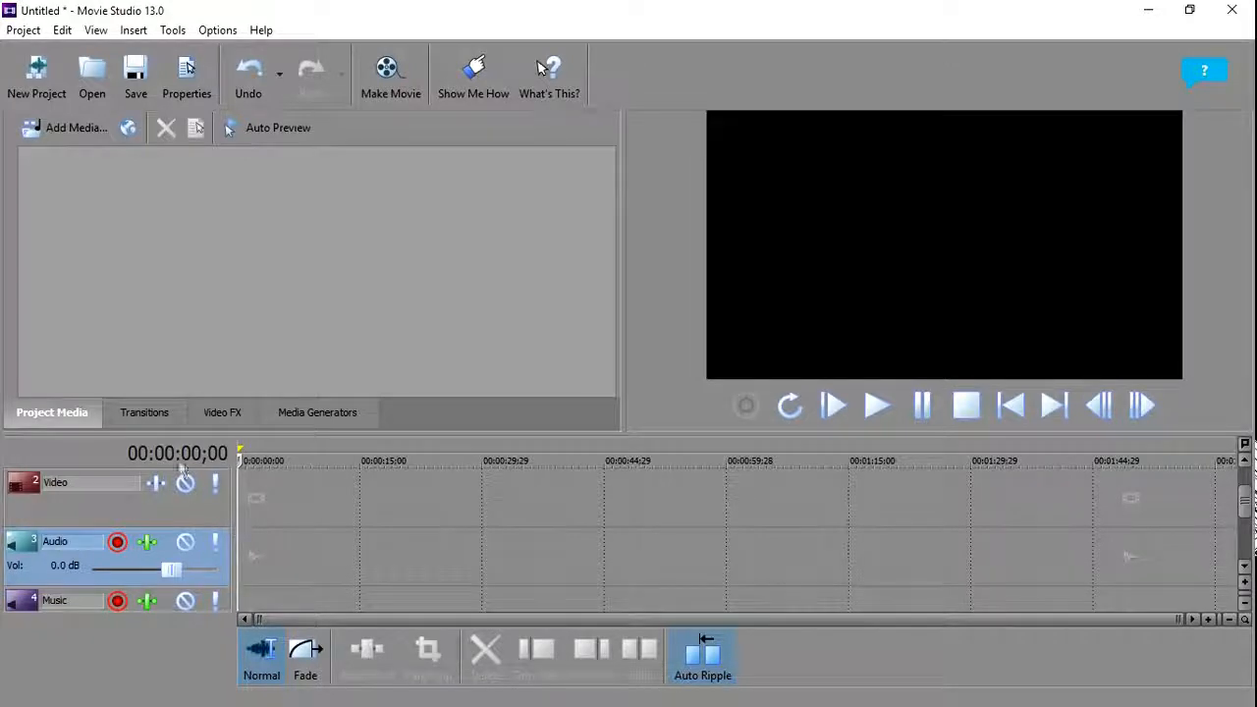
{"action": "left_click", "coordinate": [59, 128]}
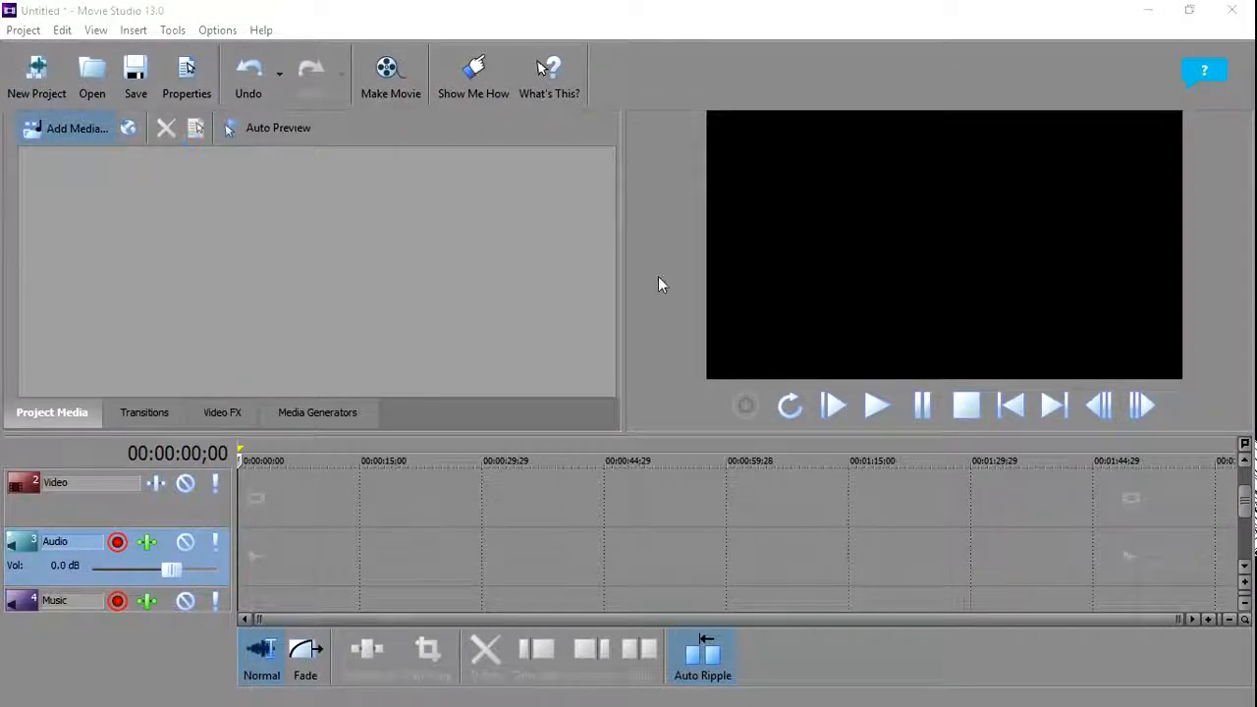
{"action": "left_click", "coordinate": [690, 290]}
{"action": "double_click", "coordinate": [690, 290]}
{"action": "left_click_drag", "start_coordinate": [54, 186], "coordinate": [247, 574]}
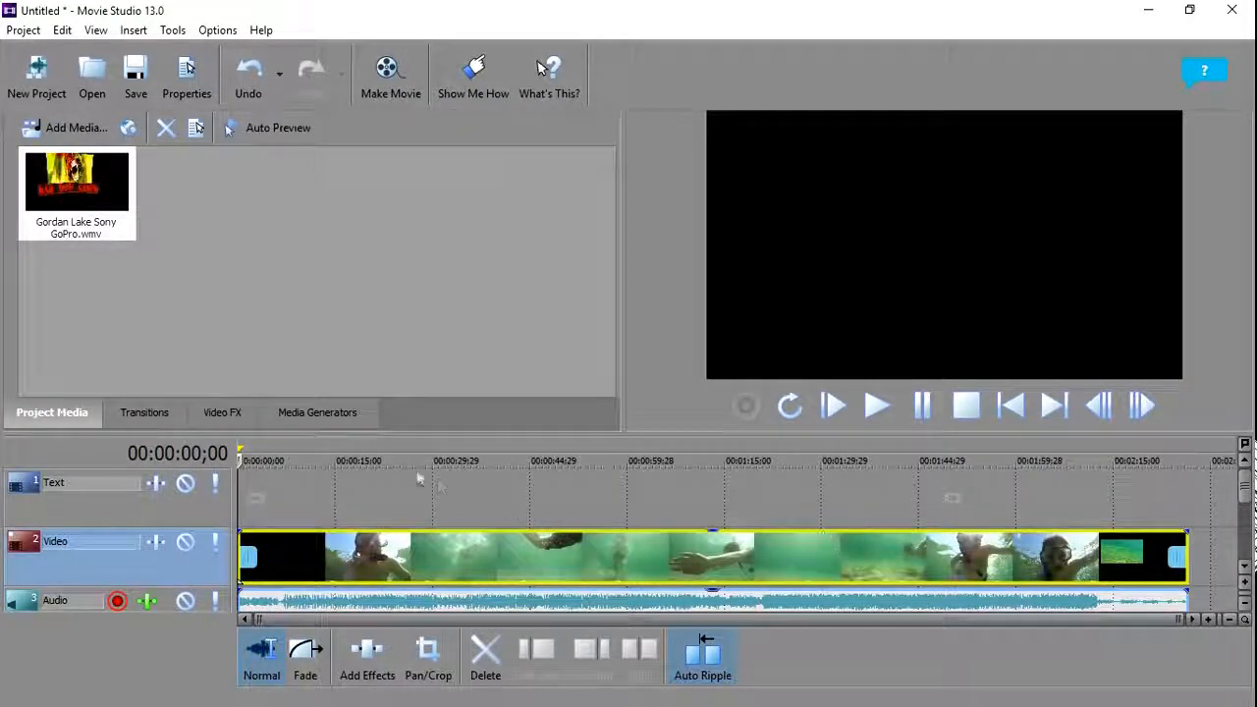
Split the GoPro clip on the Video track at 00:00:51;15.
{"action": "left_click_drag", "start_coordinate": [240, 459], "coordinate": [572, 458]}
{"action": "scroll", "coordinate": [727, 530], "scroll_direction": "up", "scroll_amount": 5}
{"action": "scroll", "coordinate": [715, 533], "scroll_direction": "up", "scroll_amount": 6}
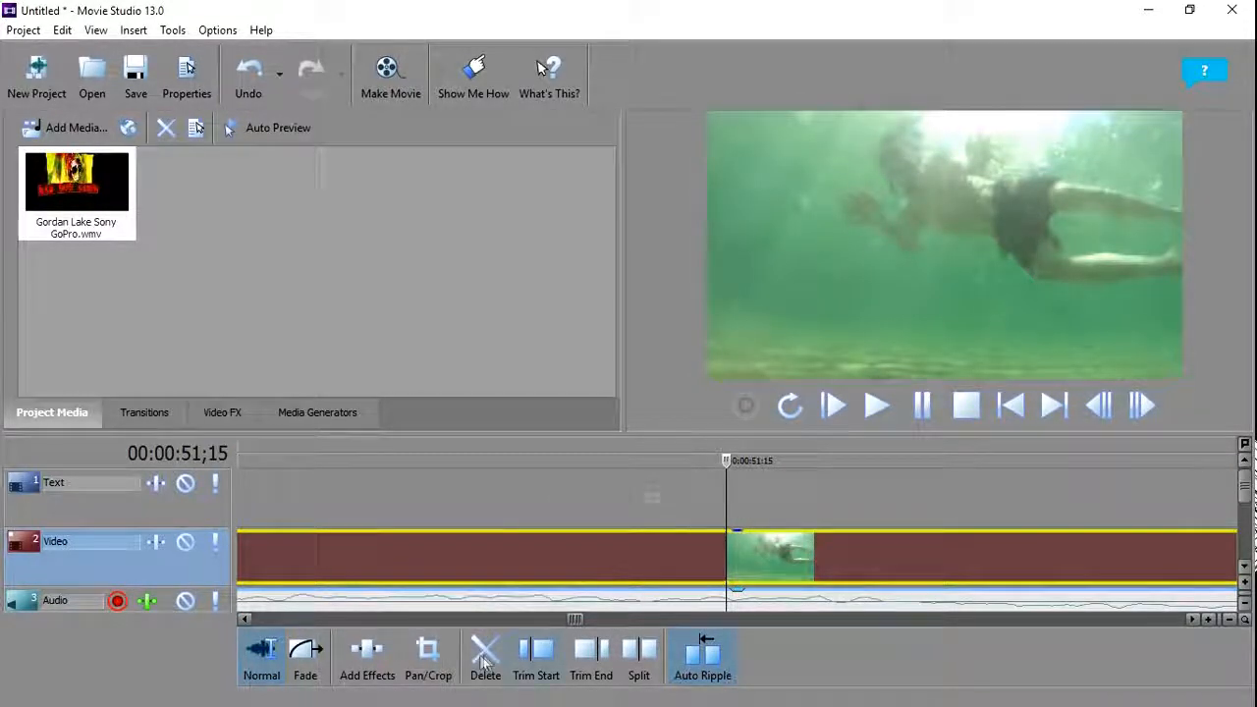
{"action": "left_click", "coordinate": [638, 650]}
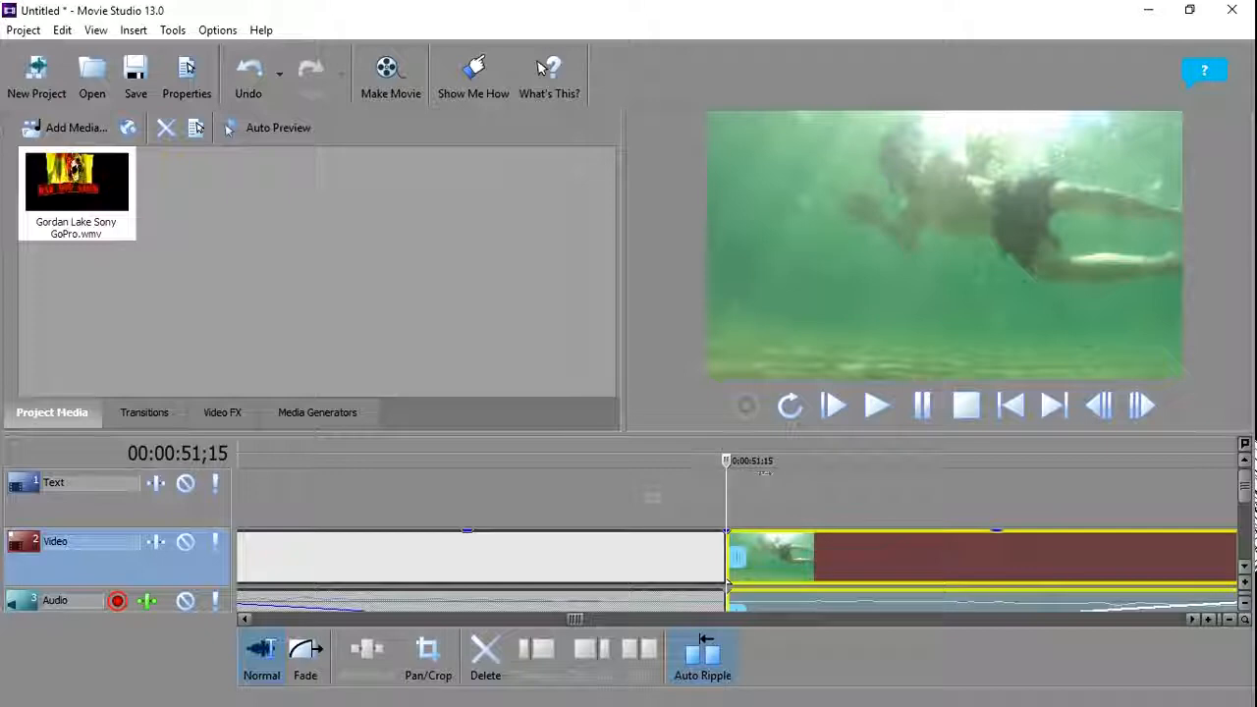
Split the second part of the GoPro clip at 00:00:53;14.
{"action": "scroll", "coordinate": [769, 487], "scroll_direction": "down", "scroll_amount": 3}
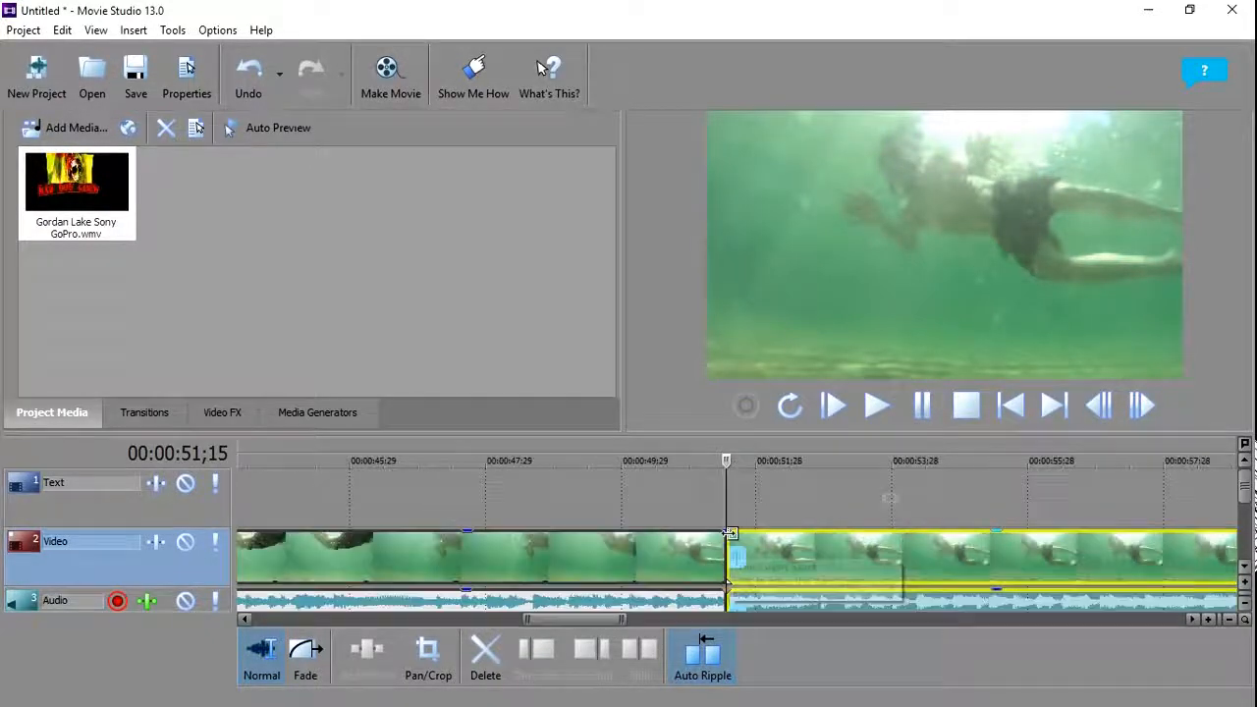
{"action": "scroll", "coordinate": [582, 471], "scroll_direction": "down", "scroll_amount": 5}
{"action": "left_click_drag", "start_coordinate": [597, 471], "coordinate": [586, 471]}
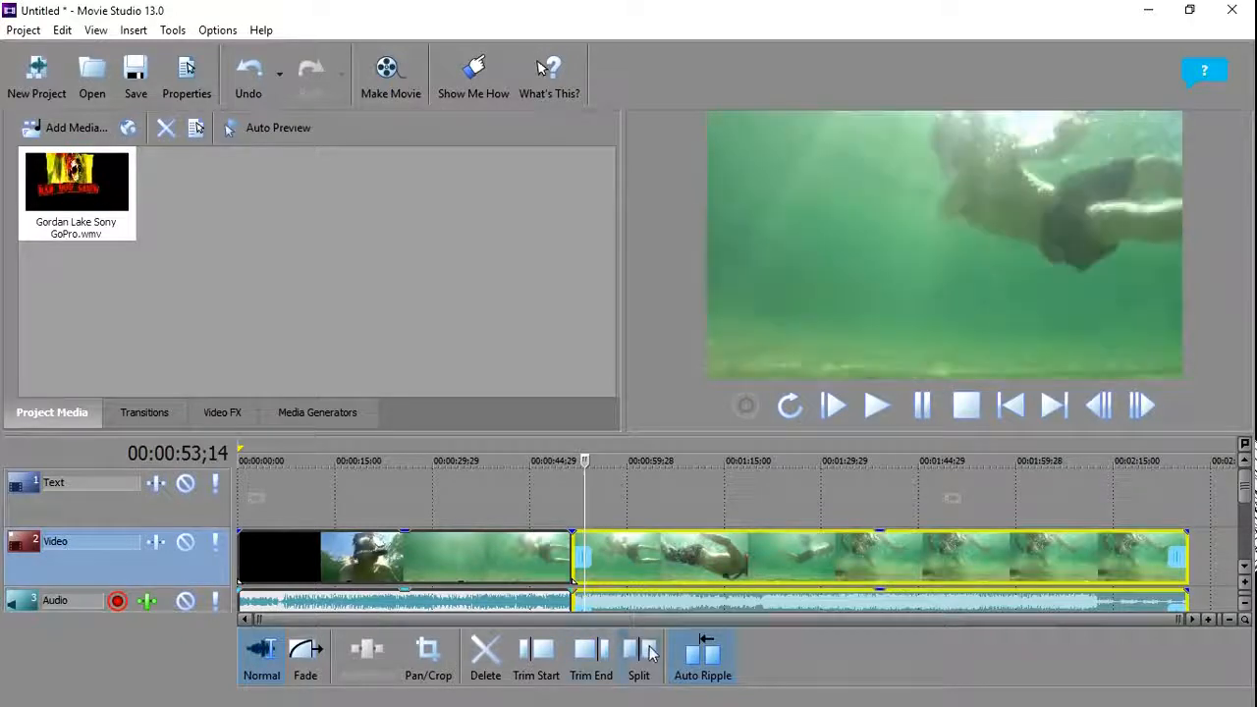
{"action": "left_click", "coordinate": [639, 653]}
Delete the short segment between the two splits, then undo and redo the deletion.
{"action": "key", "text": "Delete"}
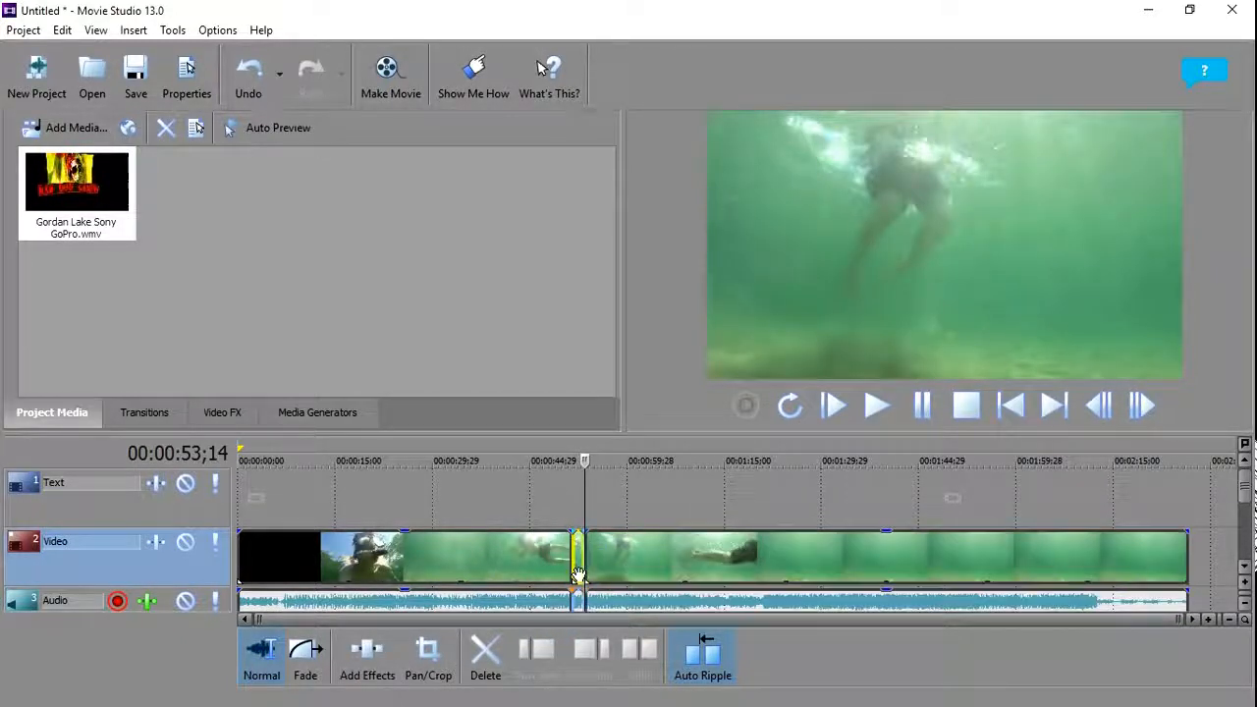
{"action": "left_click", "coordinate": [486, 658]}
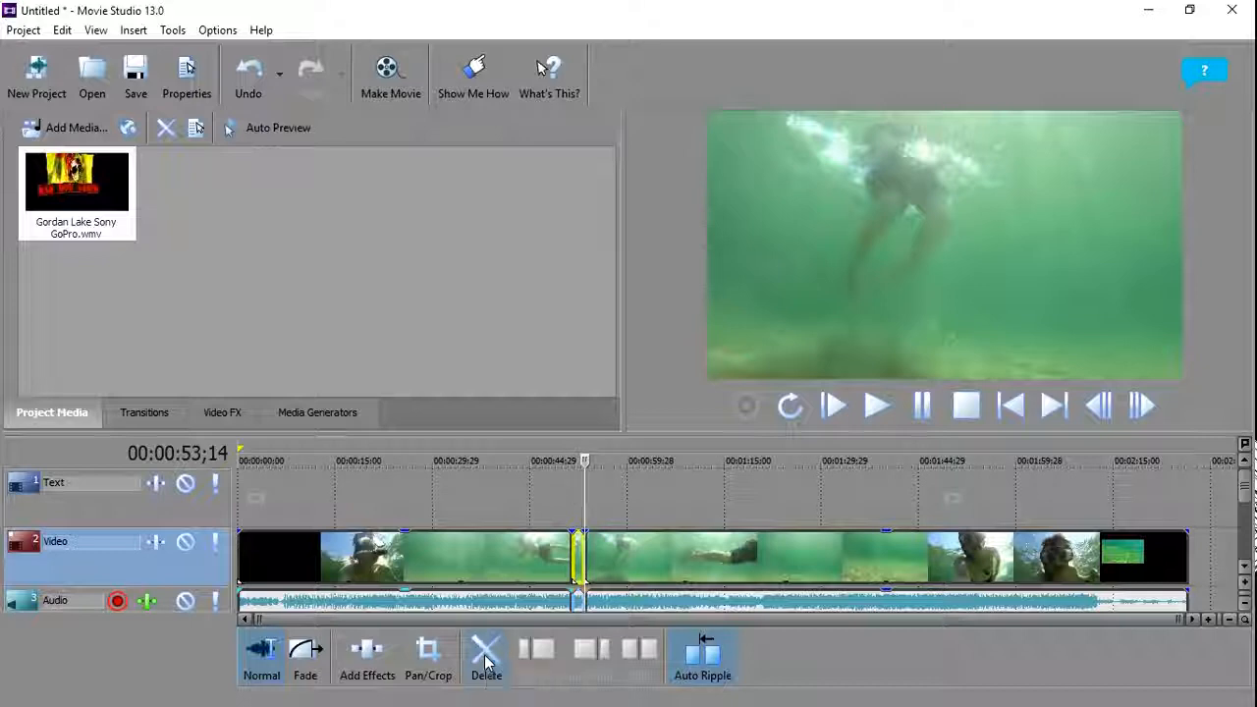
{"action": "left_click", "coordinate": [248, 77]}
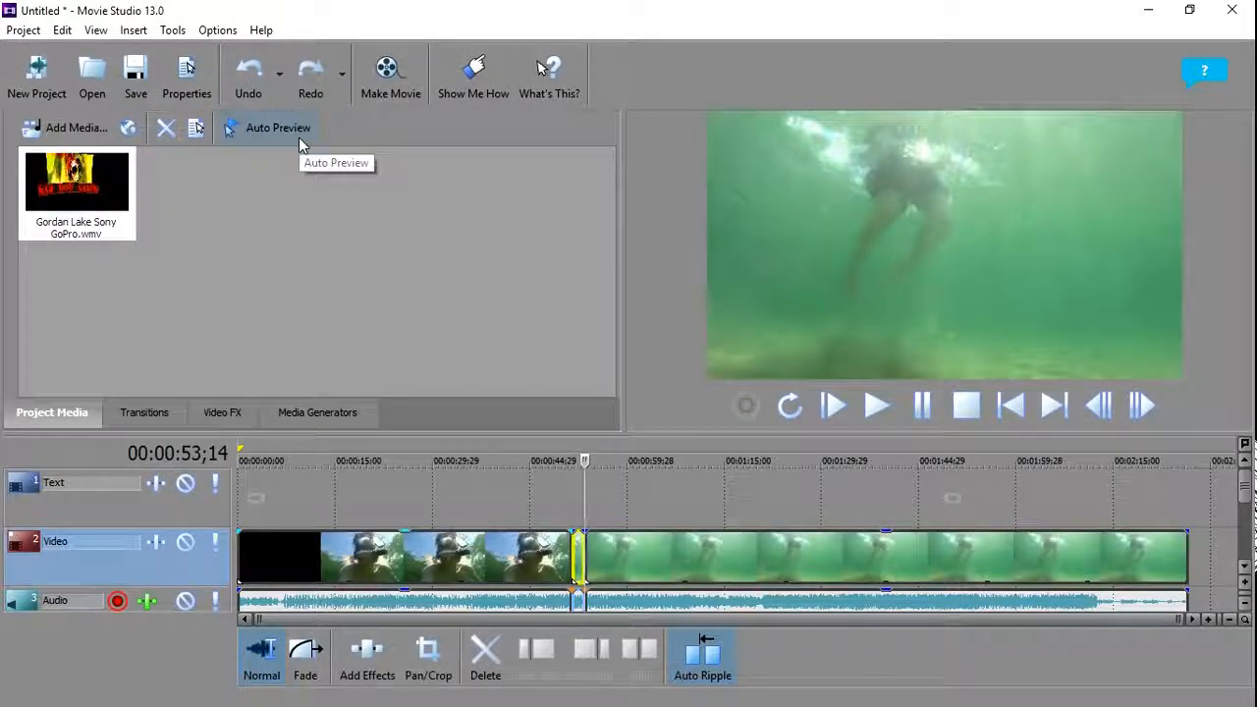
{"action": "key", "text": "ctrl+y"}
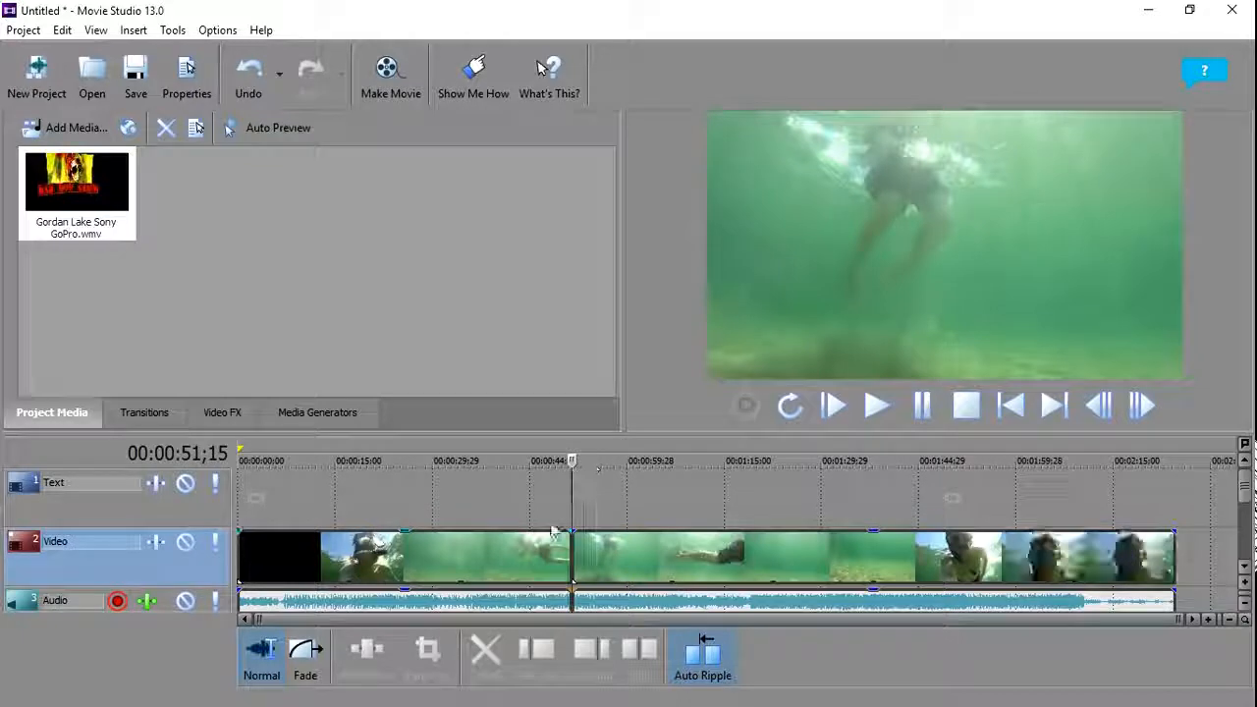
Move the playhead to 00:00:12;09 and add Mafia part 8 outro.wmv to the project media.
{"action": "left_click", "coordinate": [292, 517]}
{"action": "left_click", "coordinate": [317, 512]}
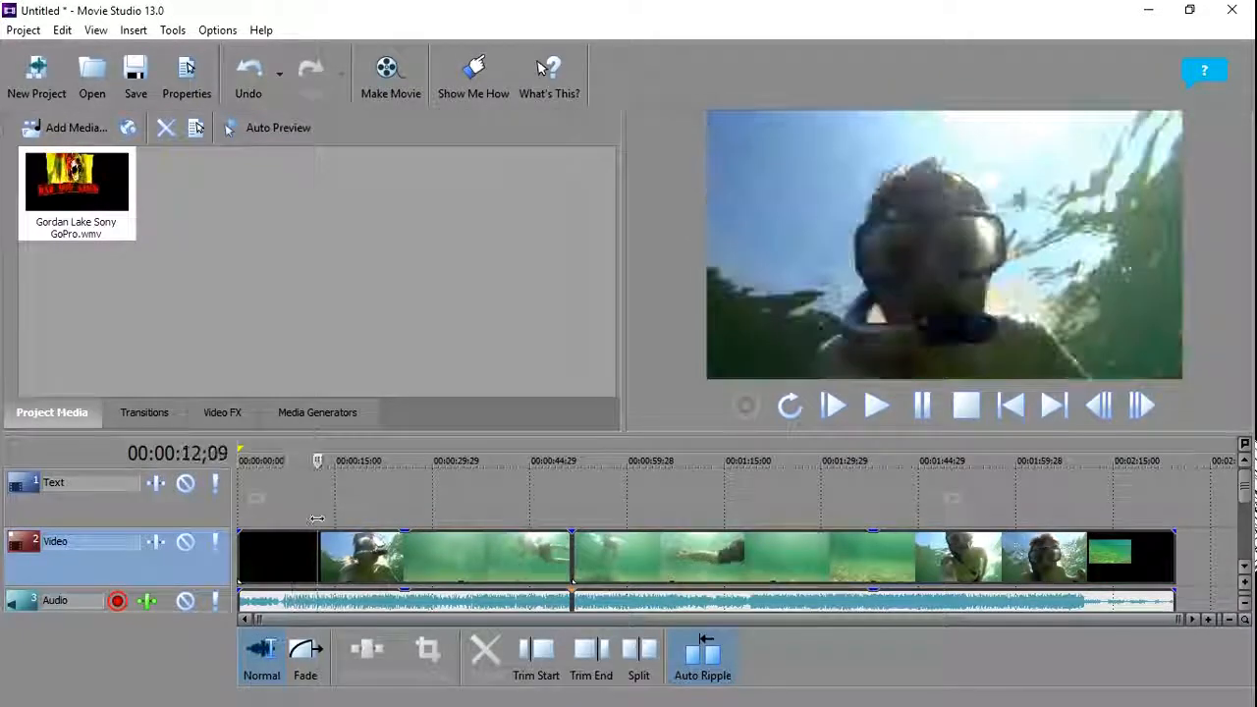
{"action": "left_click", "coordinate": [64, 128]}
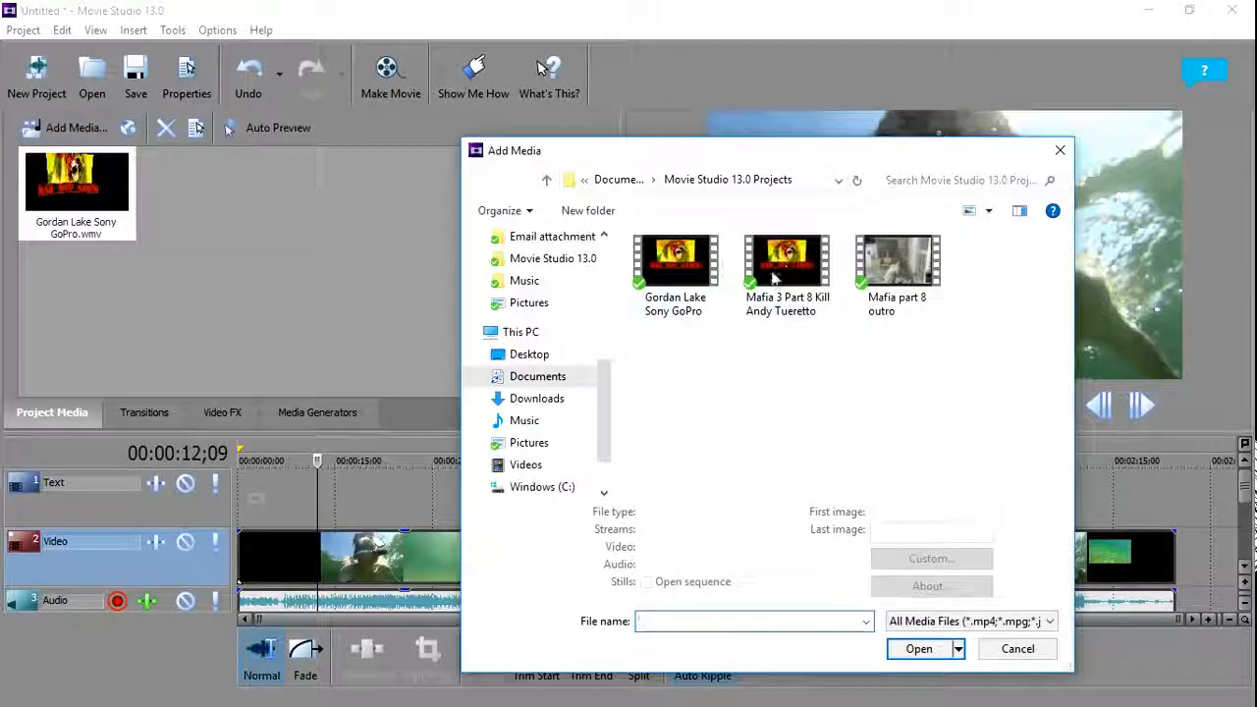
{"action": "left_click", "coordinate": [912, 280]}
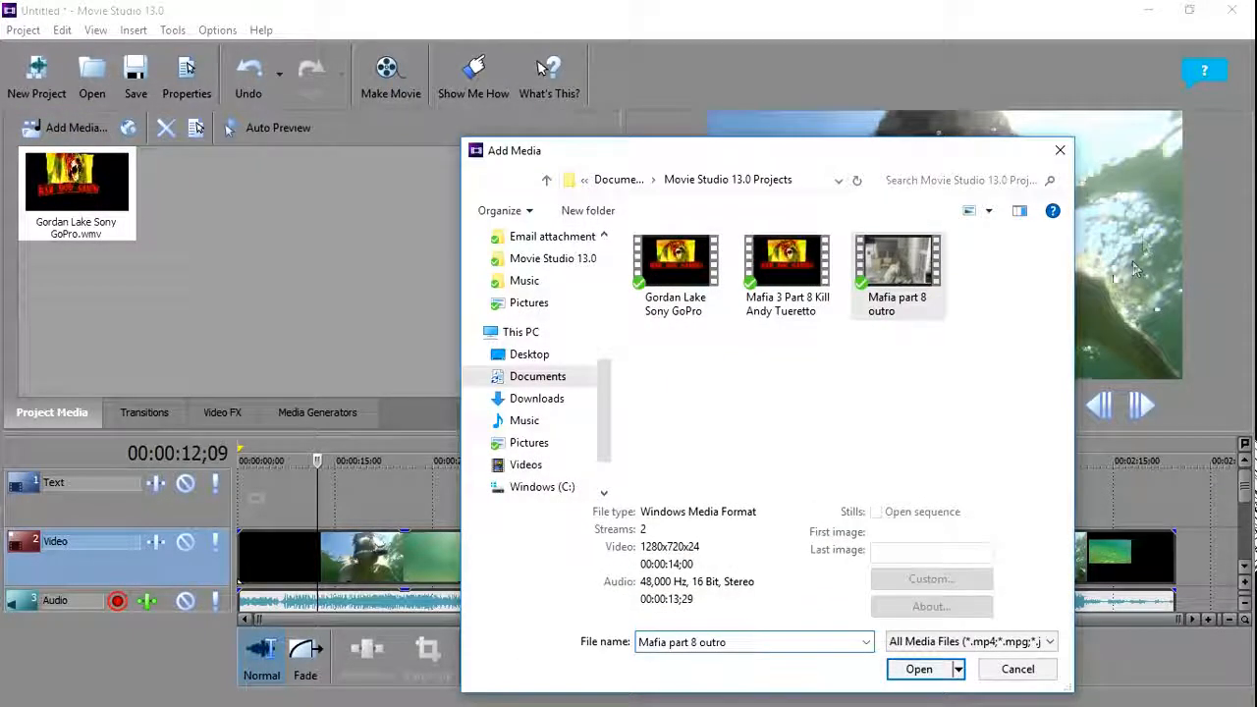
{"action": "double_click", "coordinate": [929, 283]}
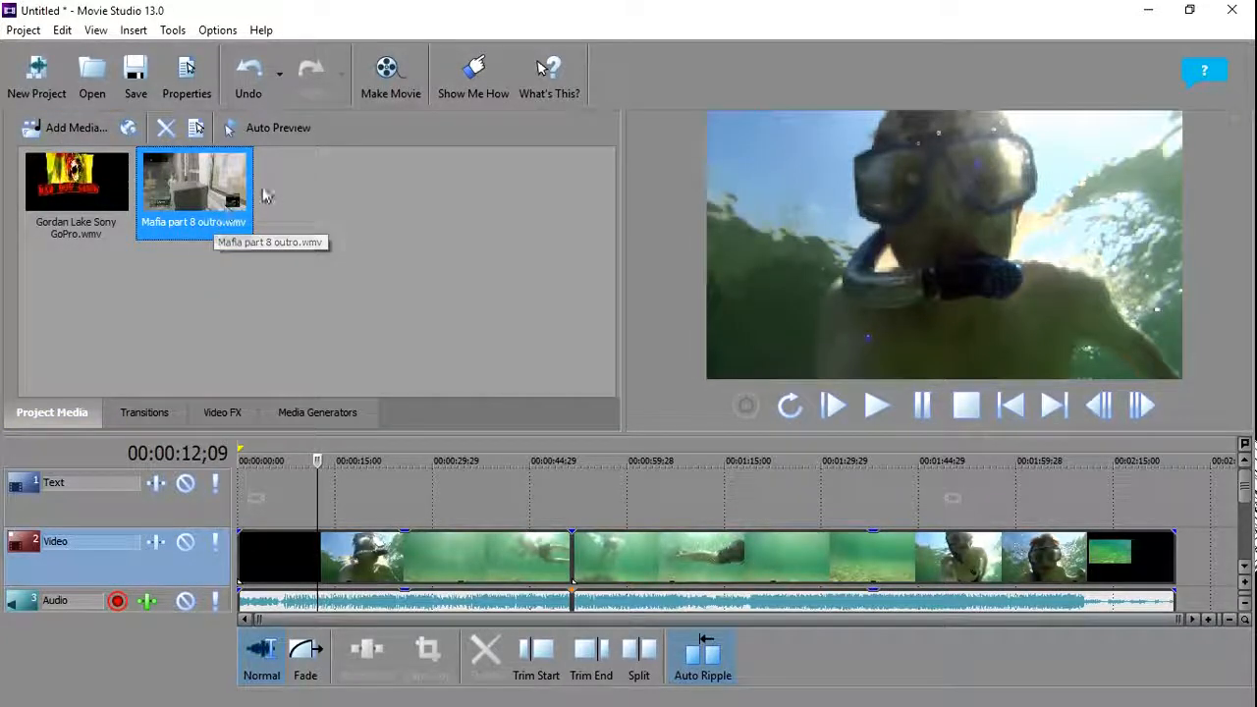
Place the Mafia part 8 outro clip on the Text track at about 17 seconds and preview it at 00:00:20;03.
{"action": "left_click_drag", "start_coordinate": [245, 192], "coordinate": [397, 496]}
{"action": "left_click_drag", "start_coordinate": [849, 540], "coordinate": [762, 562]}
{"action": "left_click_drag", "start_coordinate": [318, 461], "coordinate": [369, 469]}
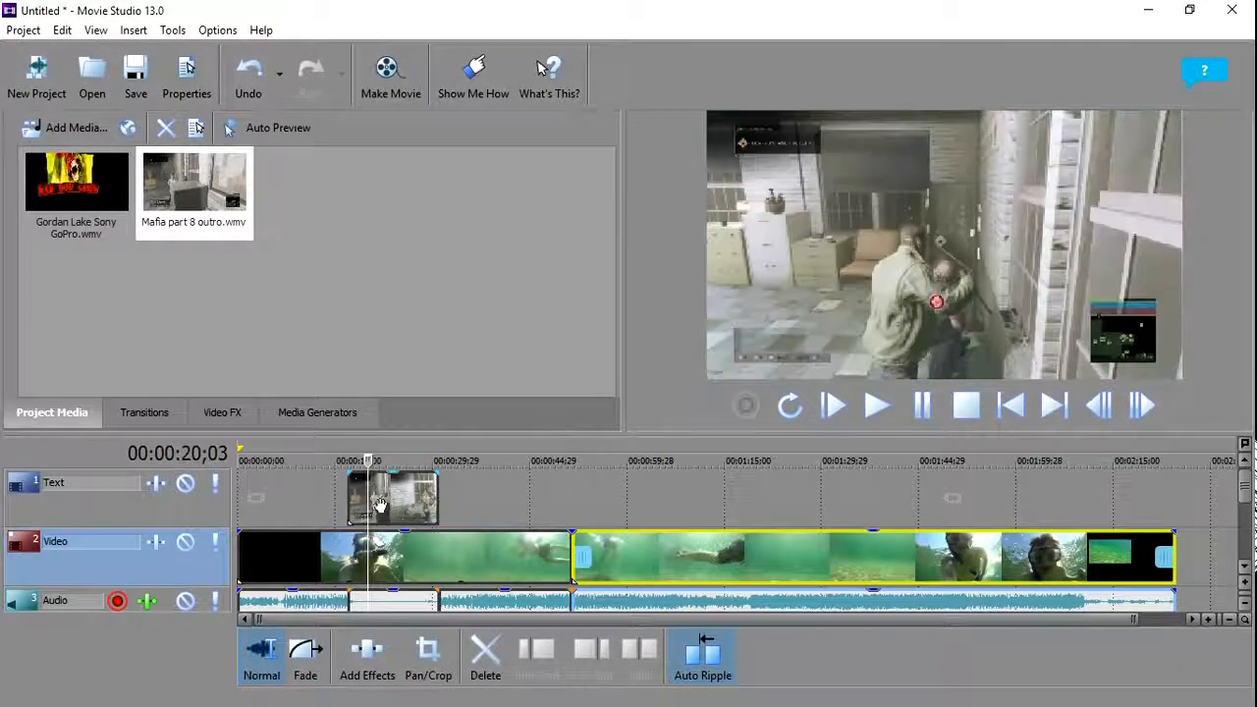
Shrink the Mafia clip's picture with Pan/Crop by enlarging its crop frame to about 3,578 by 2,013.
{"action": "left_click", "coordinate": [383, 497]}
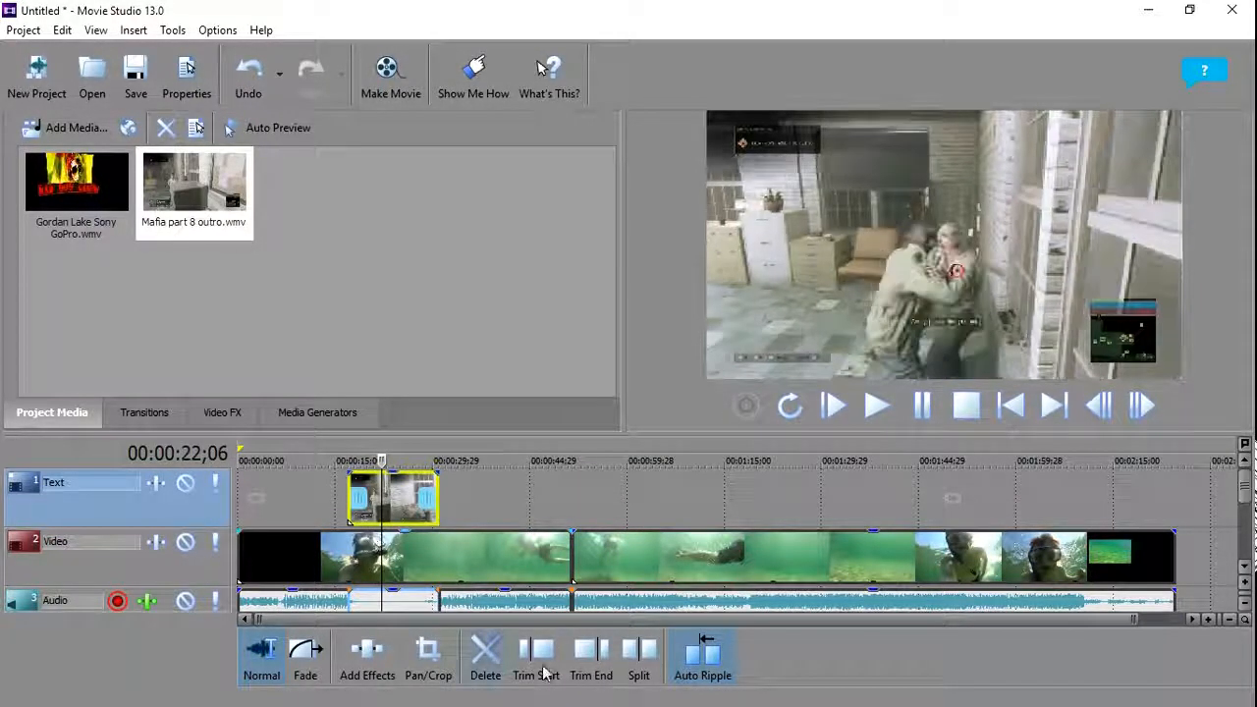
{"action": "left_click", "coordinate": [427, 656]}
{"action": "left_click_drag", "start_coordinate": [304, 130], "coordinate": [486, 111]}
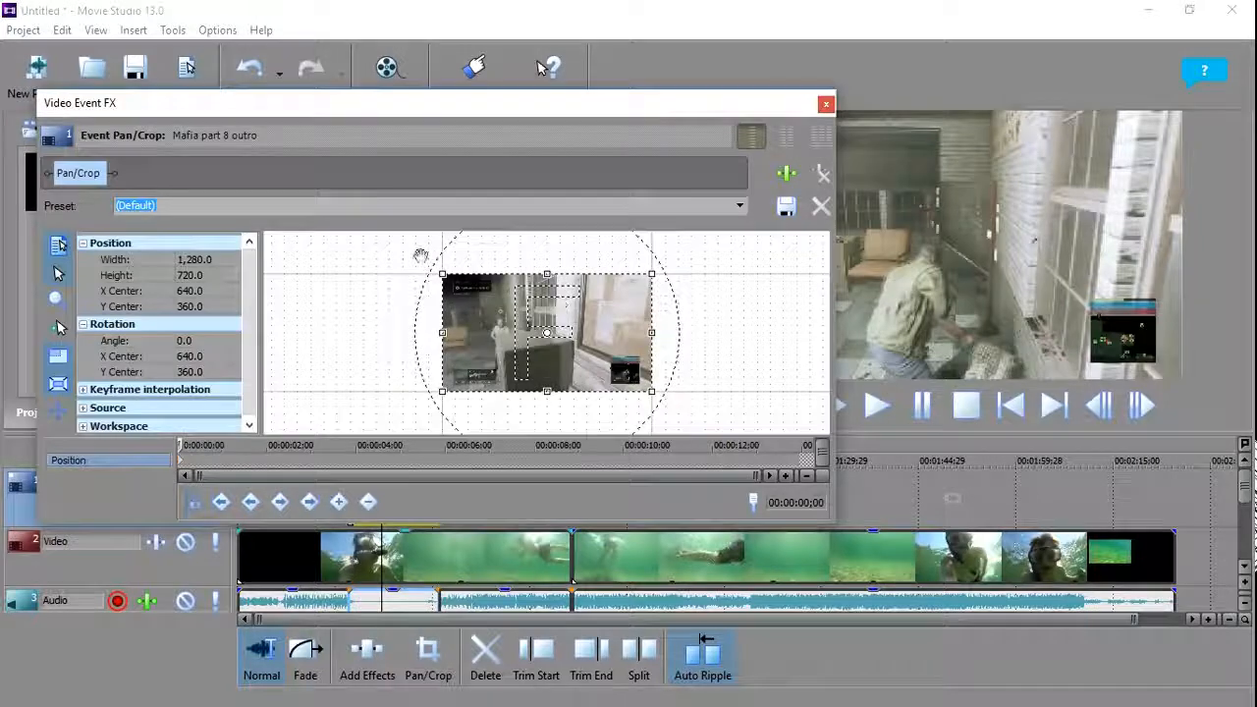
{"action": "left_click_drag", "start_coordinate": [653, 394], "coordinate": [702, 444]}
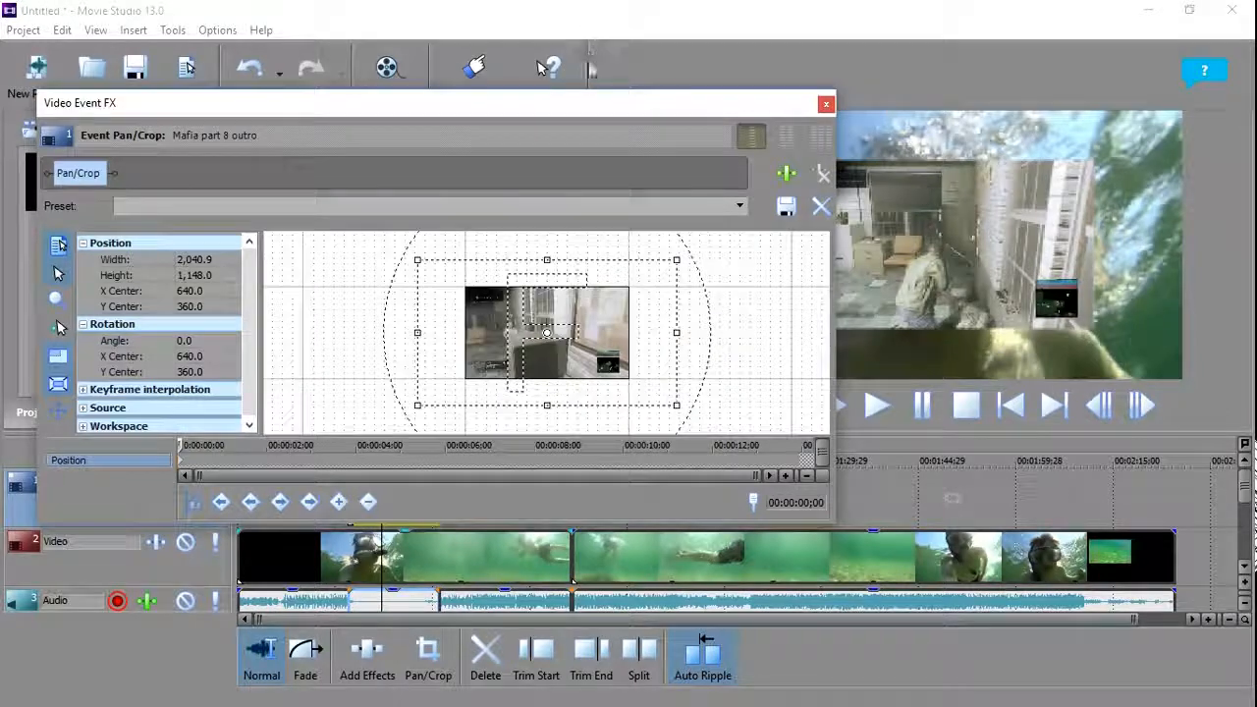
{"action": "left_click_drag", "start_coordinate": [602, 108], "coordinate": [487, 85]}
{"action": "left_click_drag", "start_coordinate": [558, 380], "coordinate": [604, 405]}
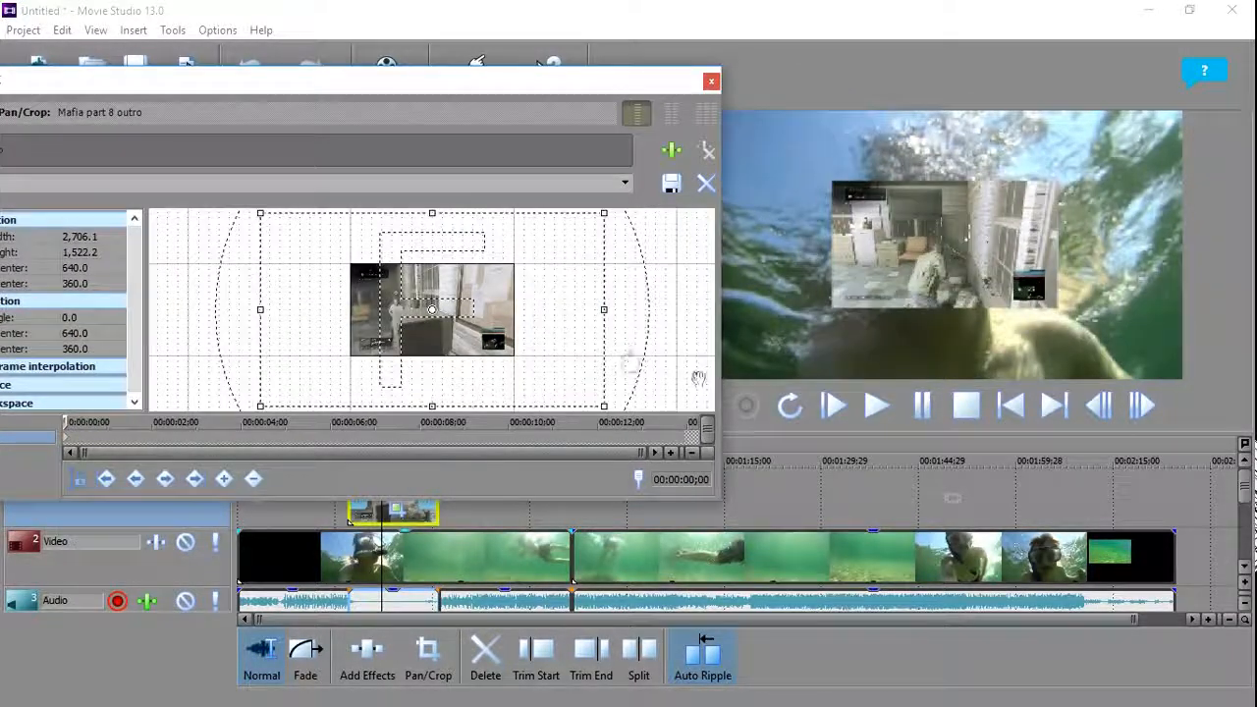
{"action": "scroll", "coordinate": [692, 375], "scroll_direction": "down", "scroll_amount": 3}
{"action": "left_click_drag", "start_coordinate": [545, 367], "coordinate": [574, 391]}
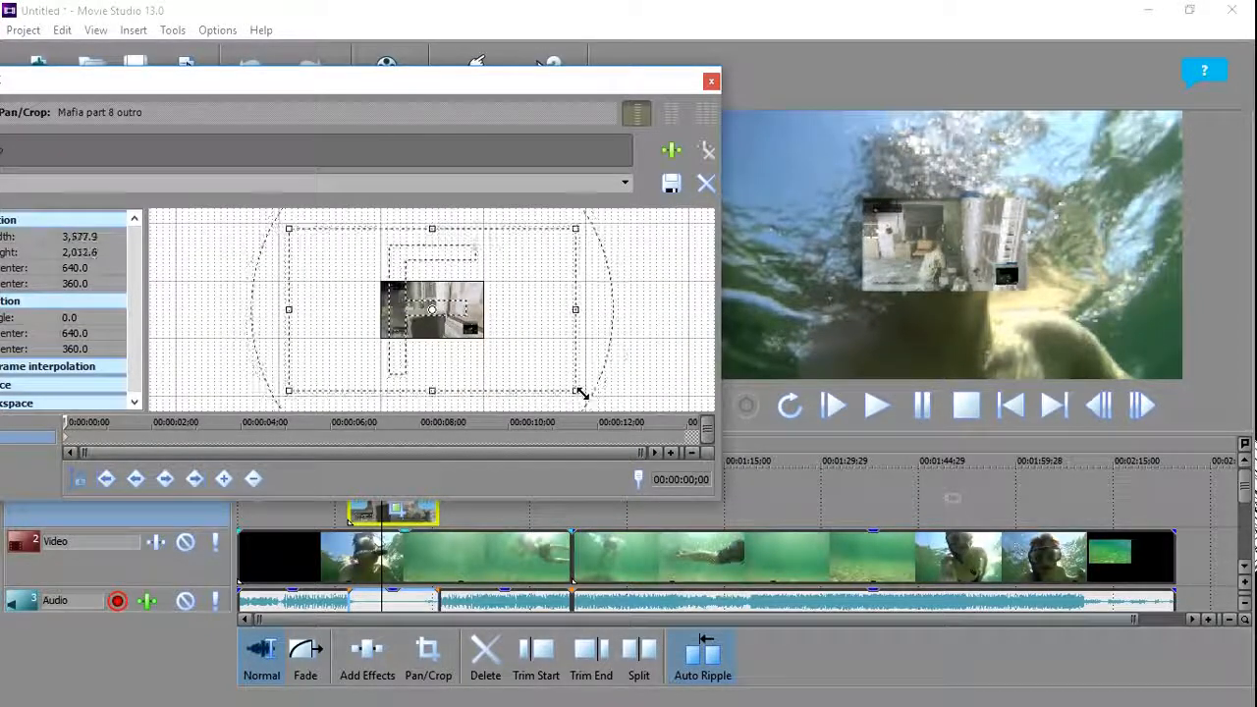
Place the shrunken Mafia picture in the upper-right corner of the video, with the crop frame centred at about X -506.1, Y 998.7.
{"action": "left_click_drag", "start_coordinate": [426, 286], "coordinate": [439, 303]}
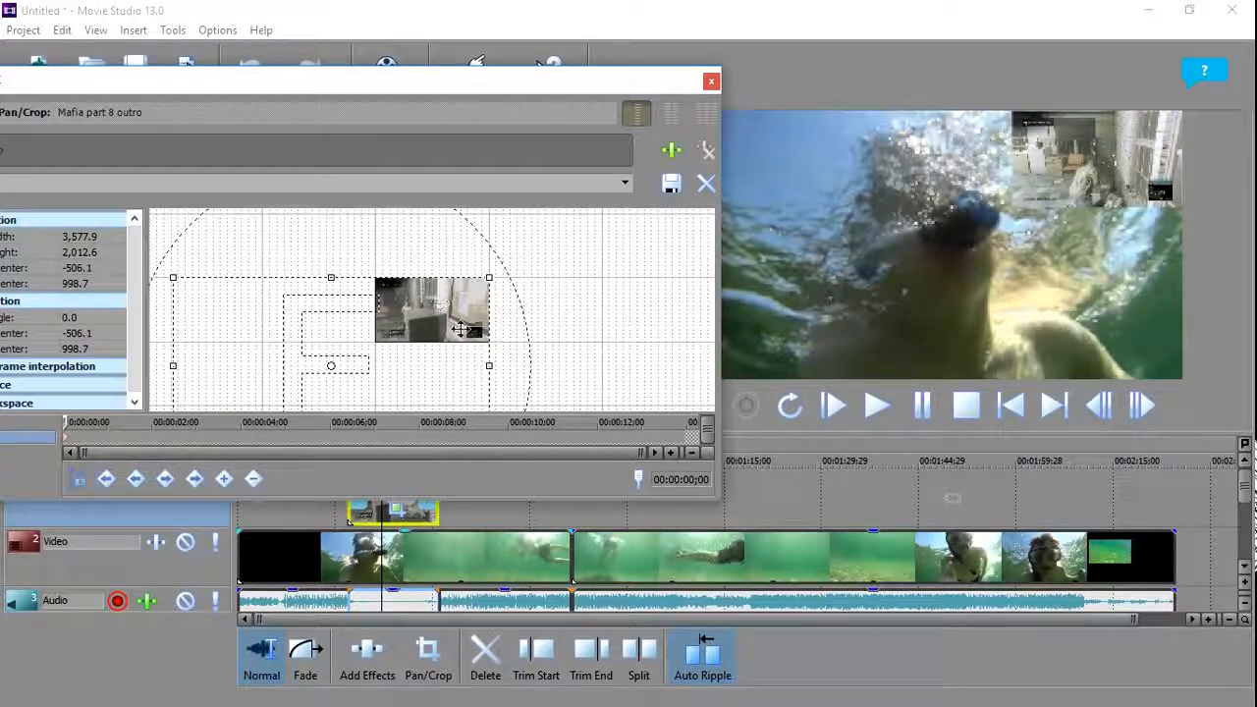
{"action": "scroll", "coordinate": [496, 352], "scroll_direction": "down", "scroll_amount": 1}
{"action": "scroll", "coordinate": [485, 386], "scroll_direction": "down", "scroll_amount": 2}
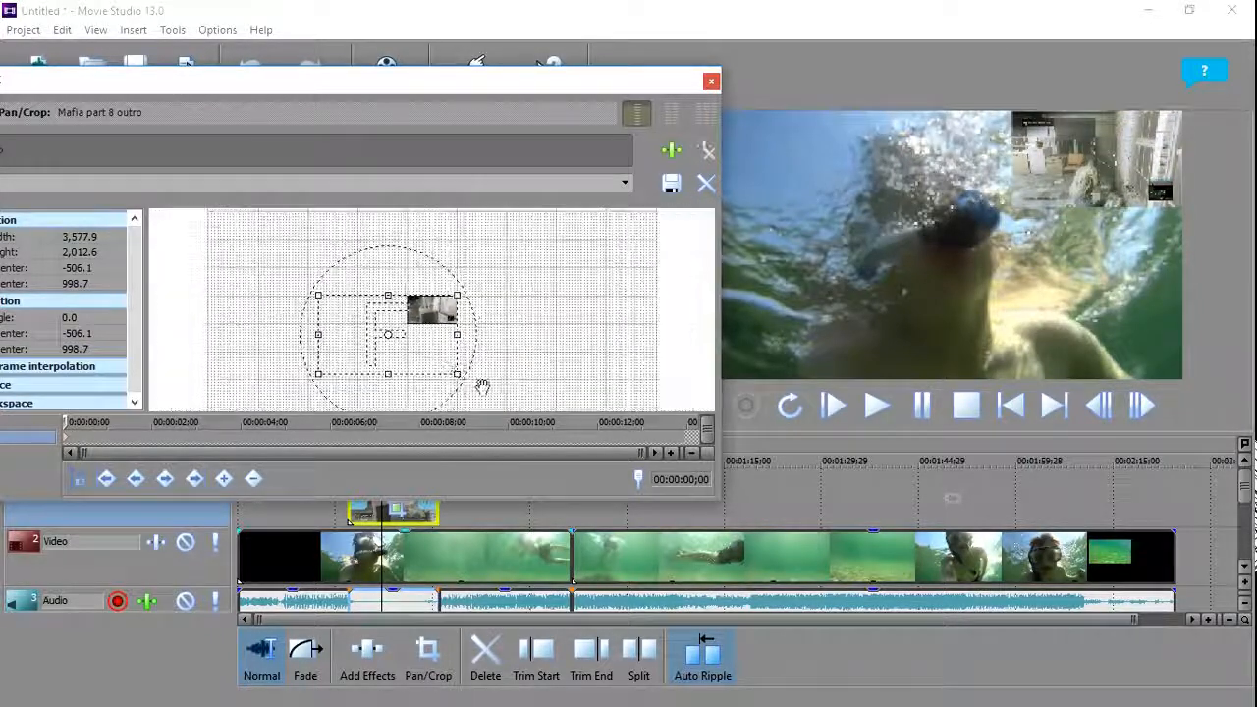
{"action": "left_click", "coordinate": [711, 81]}
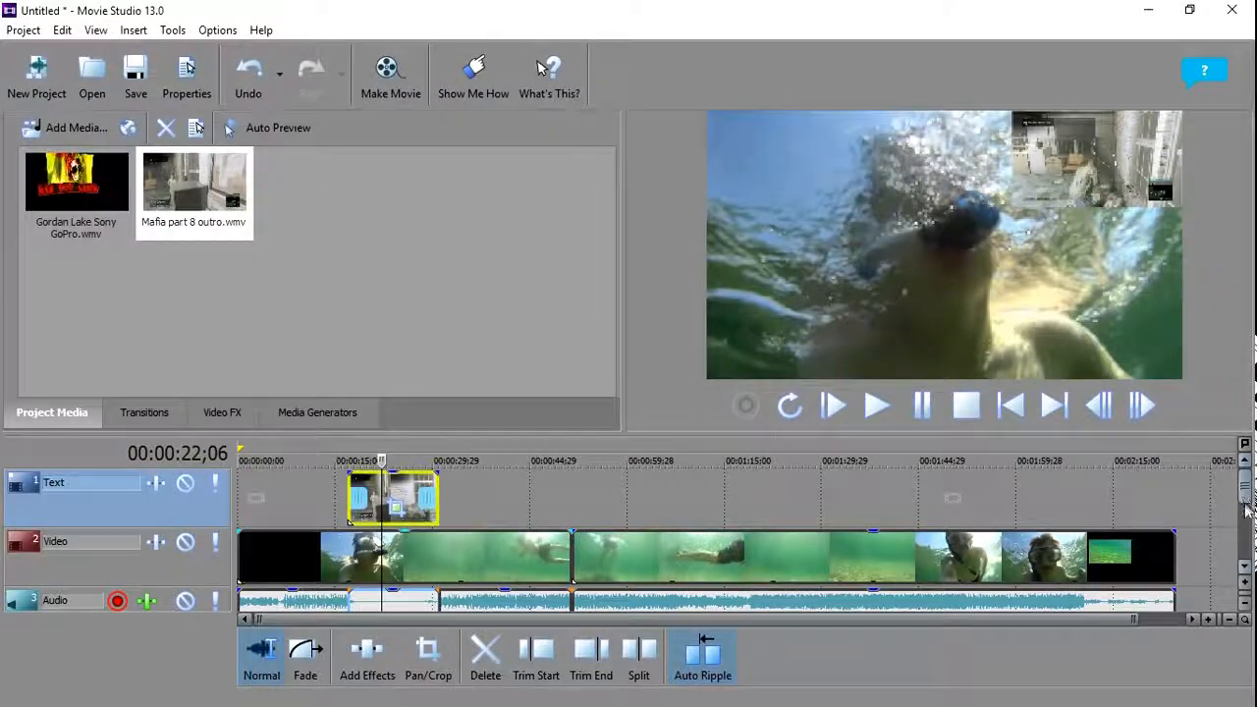
Move the Mafia clip's sound from the Audio track to the Music track and set the playhead to 00:00:16;29.
{"action": "scroll", "coordinate": [1243, 498], "scroll_direction": "down", "scroll_amount": 2}
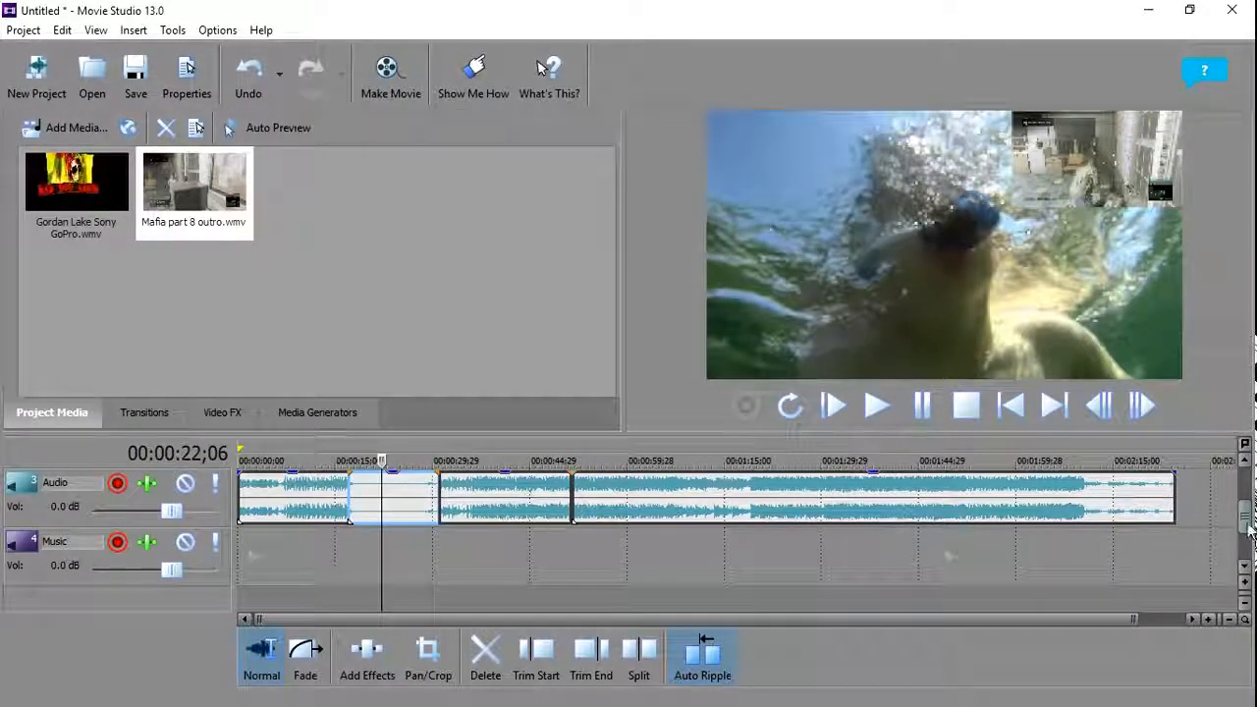
{"action": "scroll", "coordinate": [1243, 520], "scroll_direction": "up", "scroll_amount": 2}
{"action": "left_click_drag", "start_coordinate": [389, 568], "coordinate": [392, 604]}
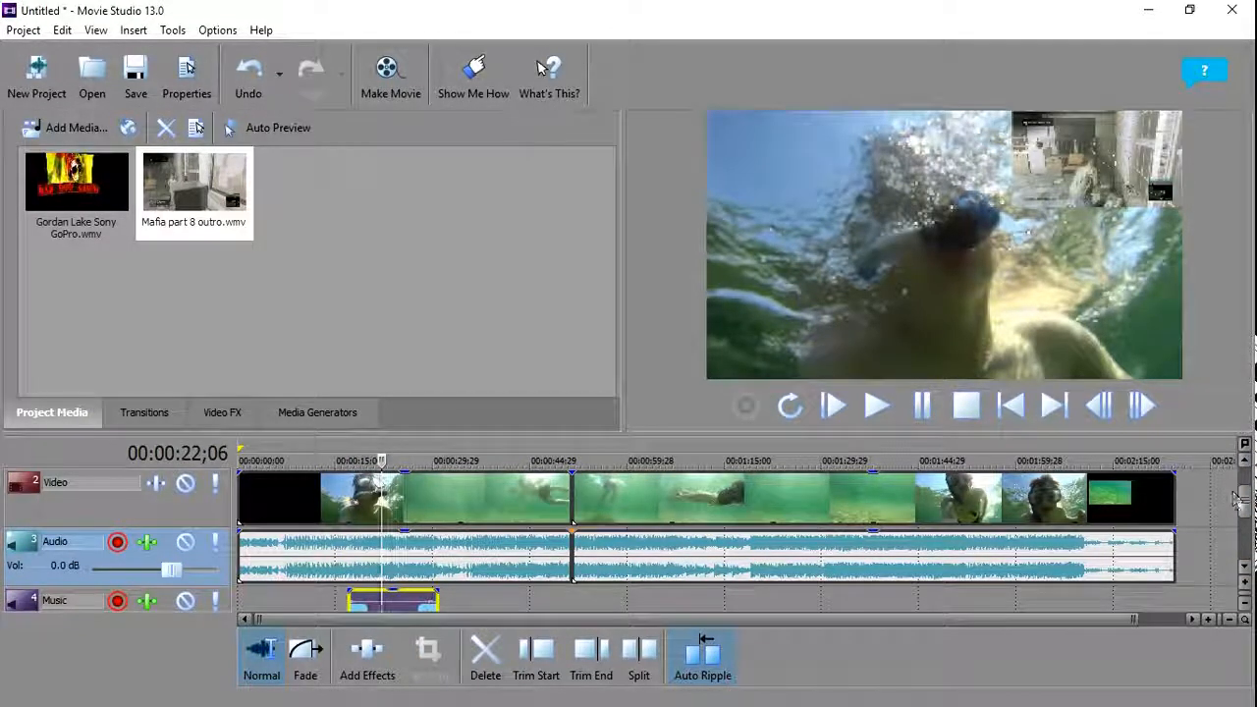
{"action": "scroll", "coordinate": [1235, 496], "scroll_direction": "up", "scroll_amount": 1}
{"action": "left_click", "coordinate": [349, 460]}
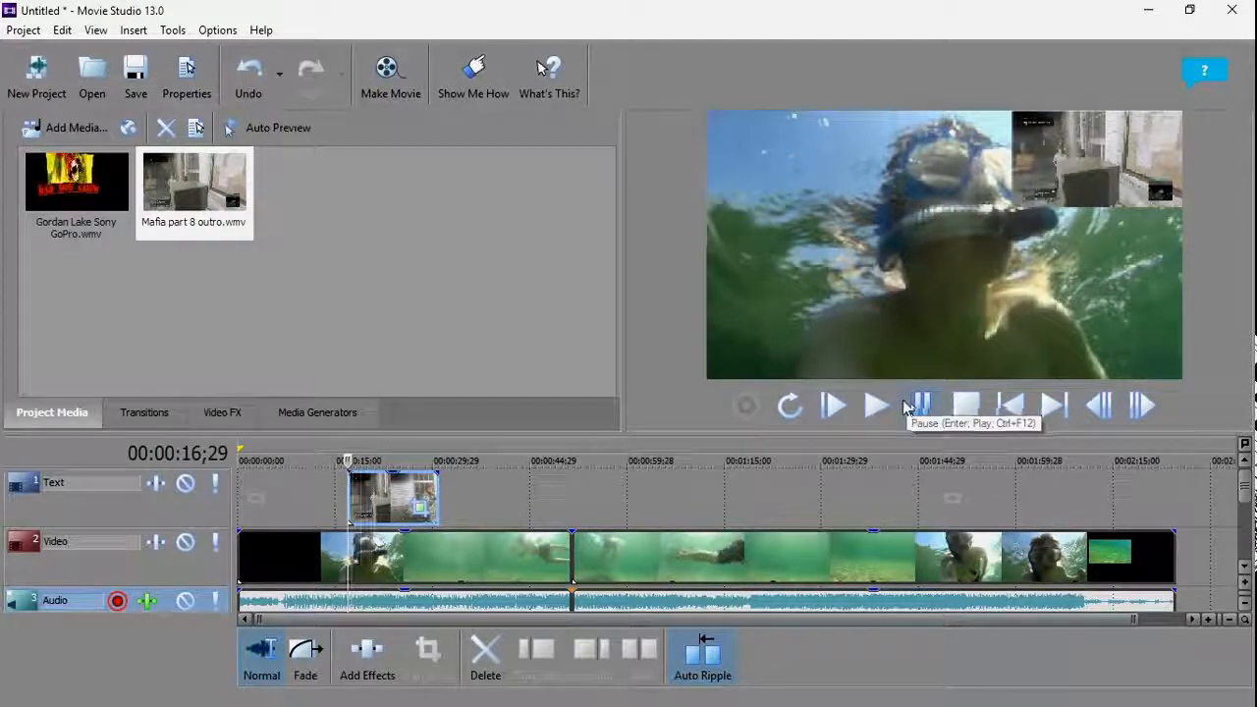
Start rendering the movie to the hard drive as a WMV named Untitled, and cancel the rendering.
{"action": "left_click", "coordinate": [391, 71]}
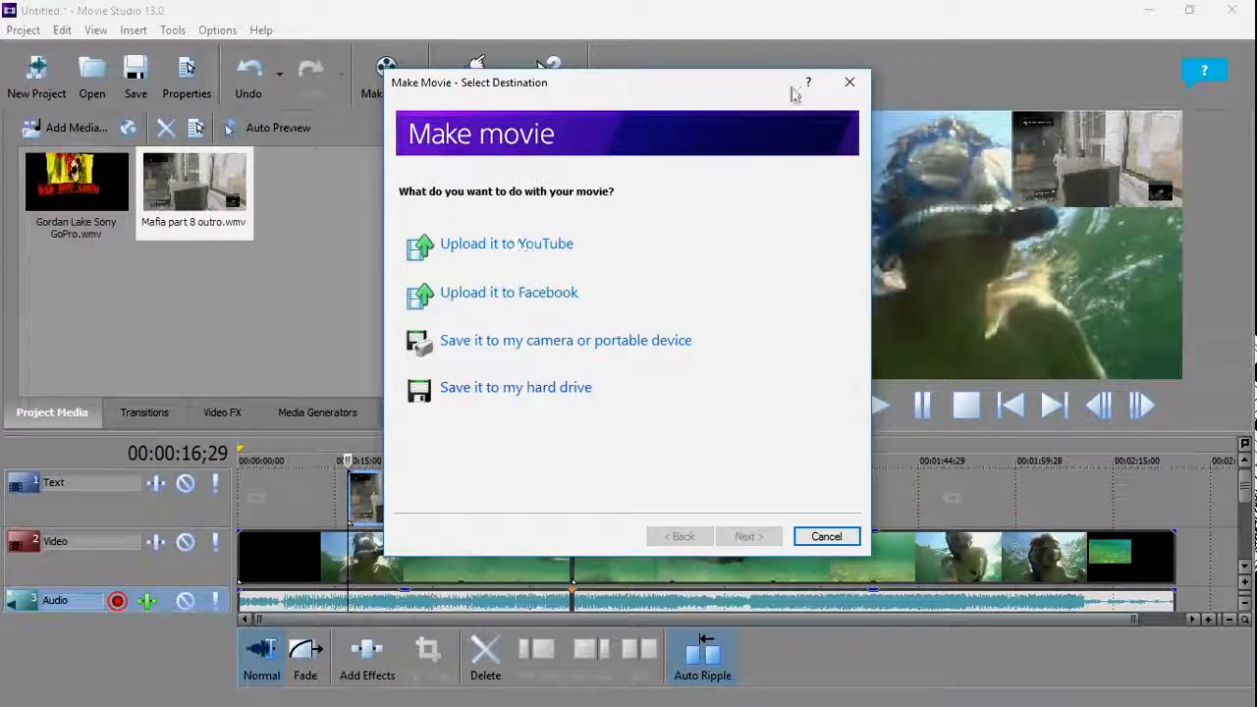
{"action": "left_click", "coordinate": [862, 85]}
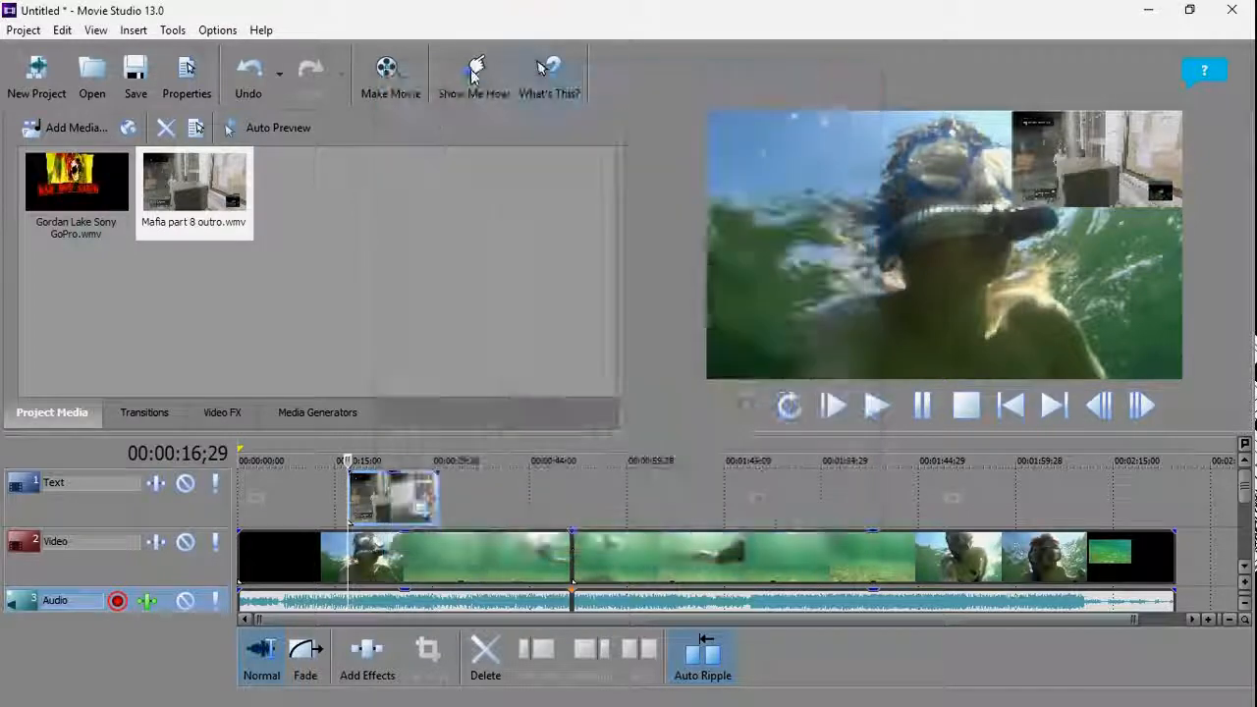
{"action": "left_click", "coordinate": [400, 78]}
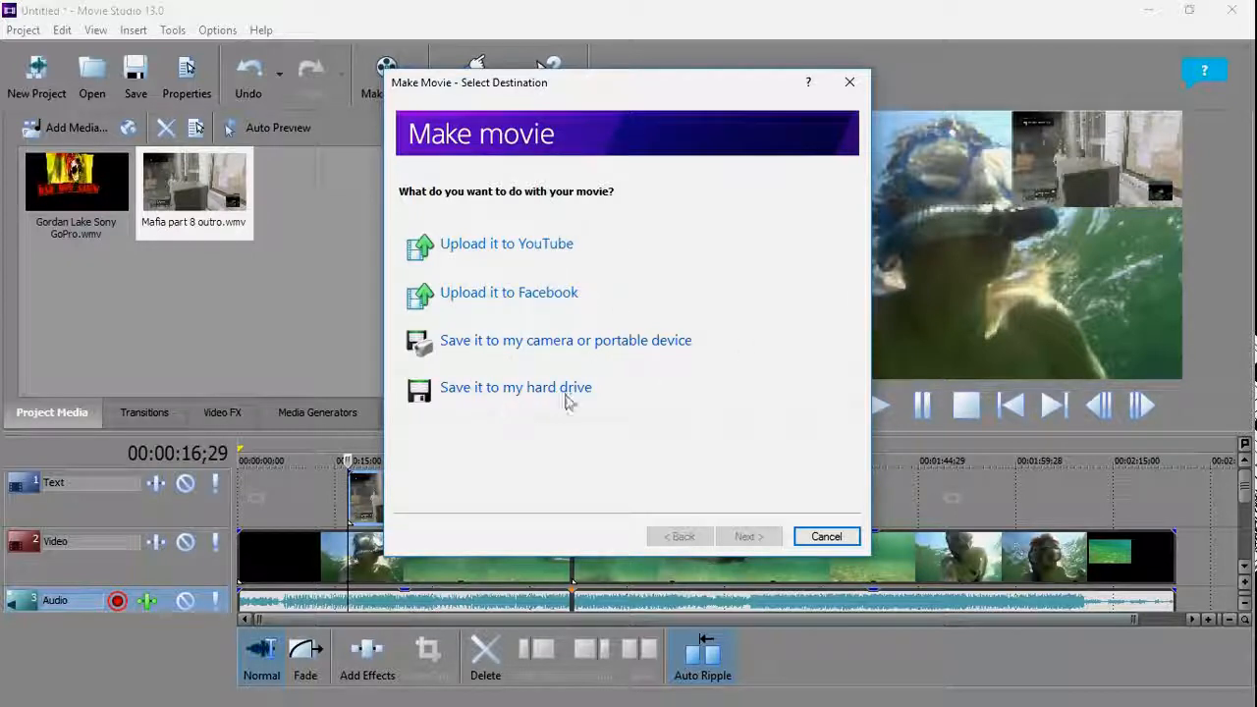
{"action": "left_click", "coordinate": [516, 394]}
{"action": "left_click", "coordinate": [651, 179]}
{"action": "left_click", "coordinate": [470, 251]}
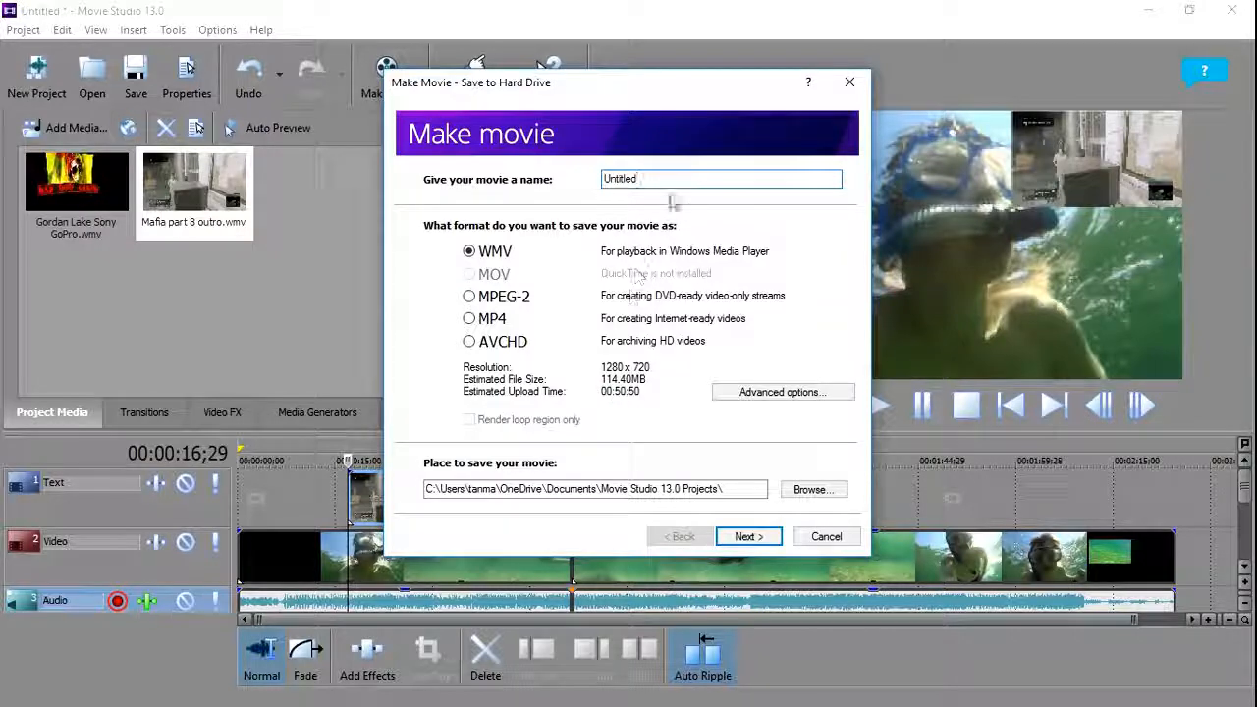
{"action": "left_click", "coordinate": [746, 536]}
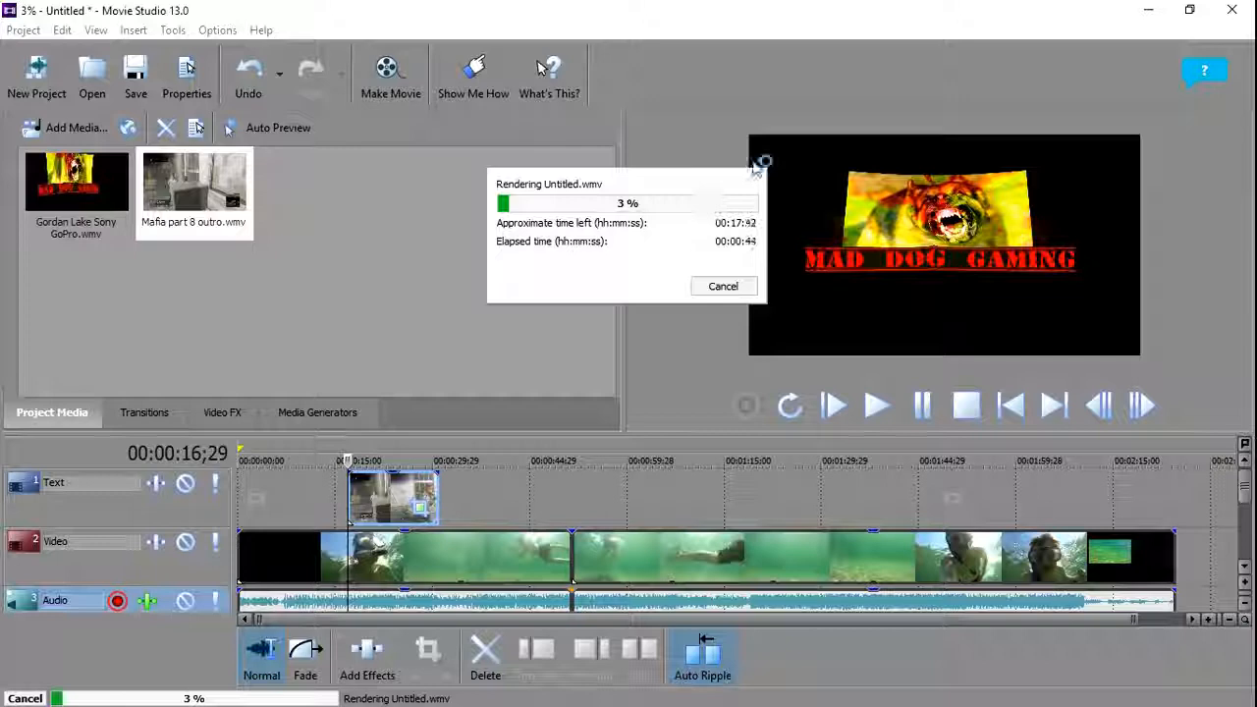
{"action": "left_click", "coordinate": [741, 294]}
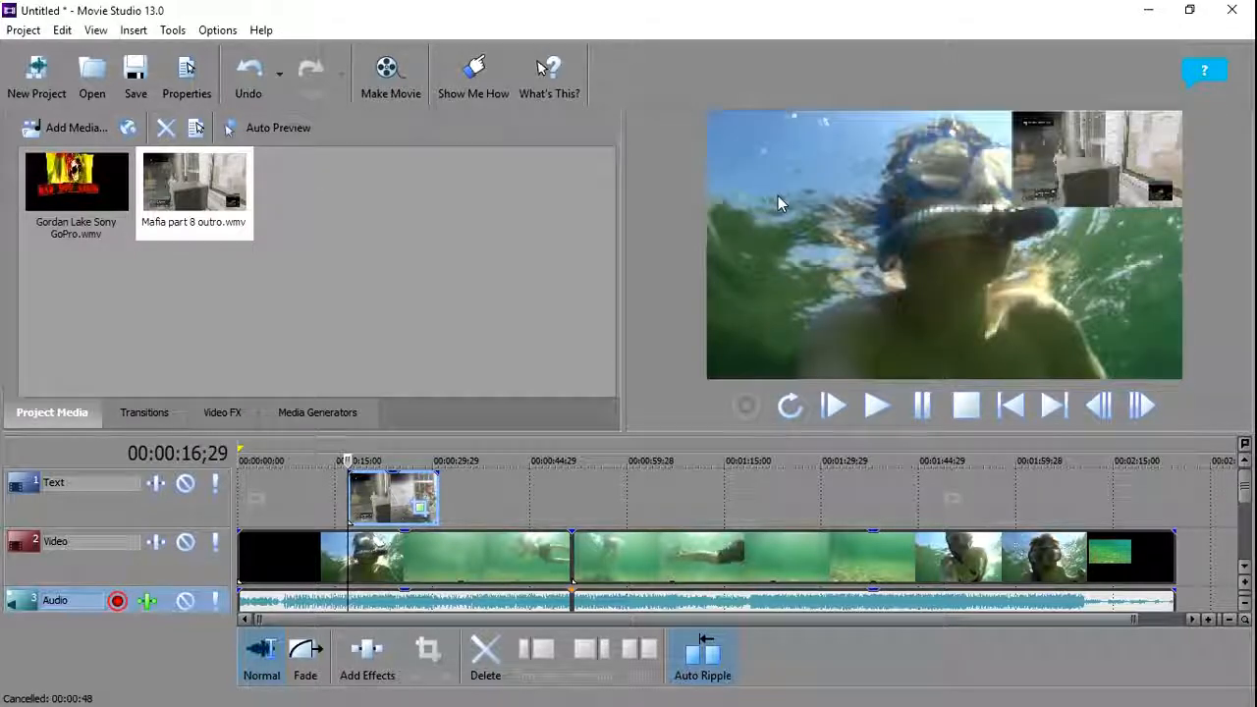